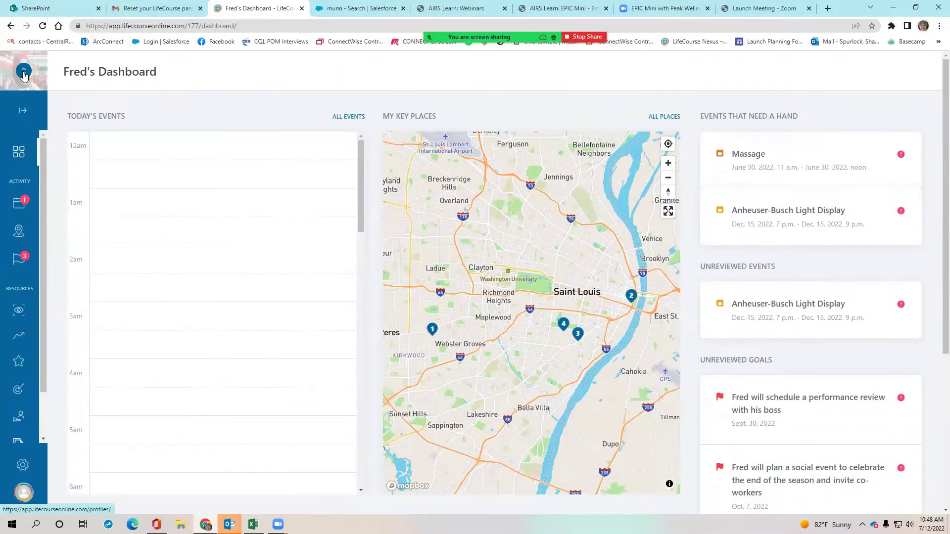
# Return to the Homepage listing all profiles via the sidebar avatar
pyautogui.click(24, 75)
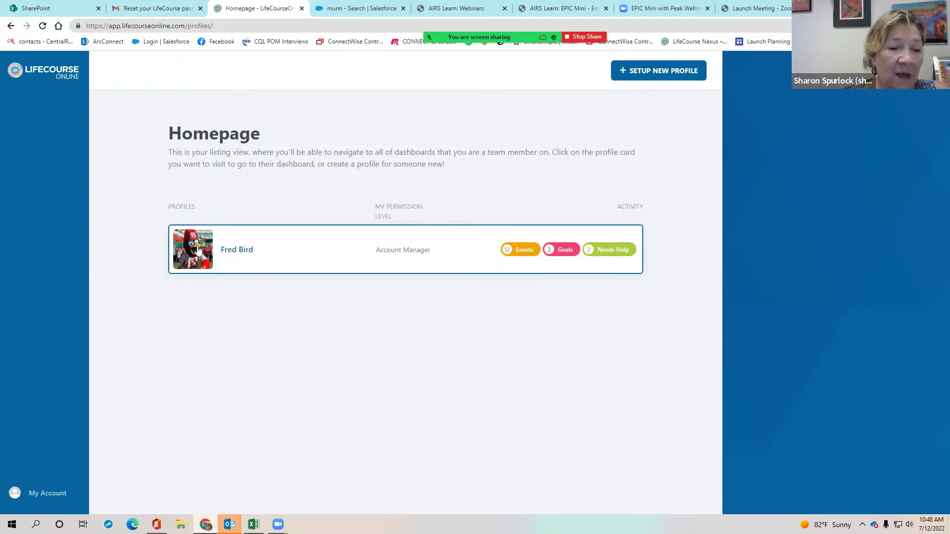
pyautogui.click(187, 252)
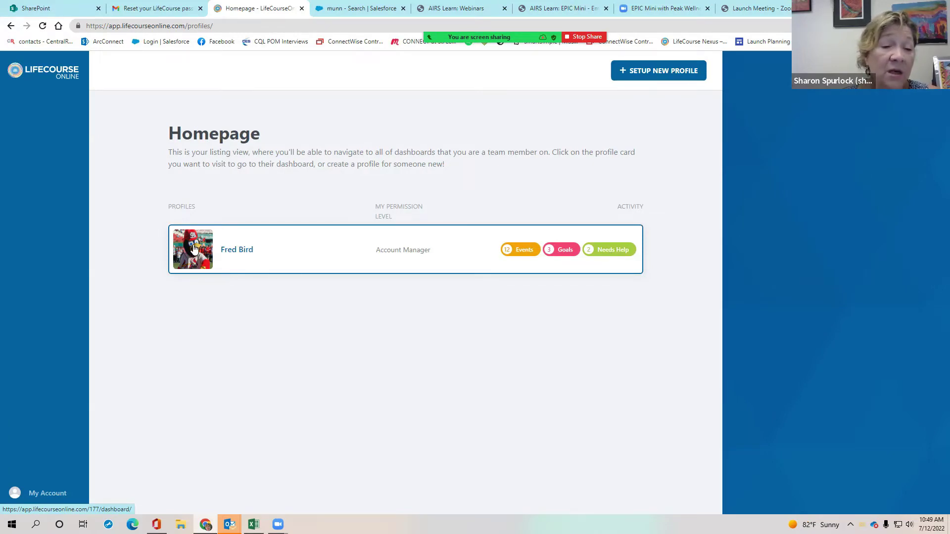
pyautogui.click(223, 253)
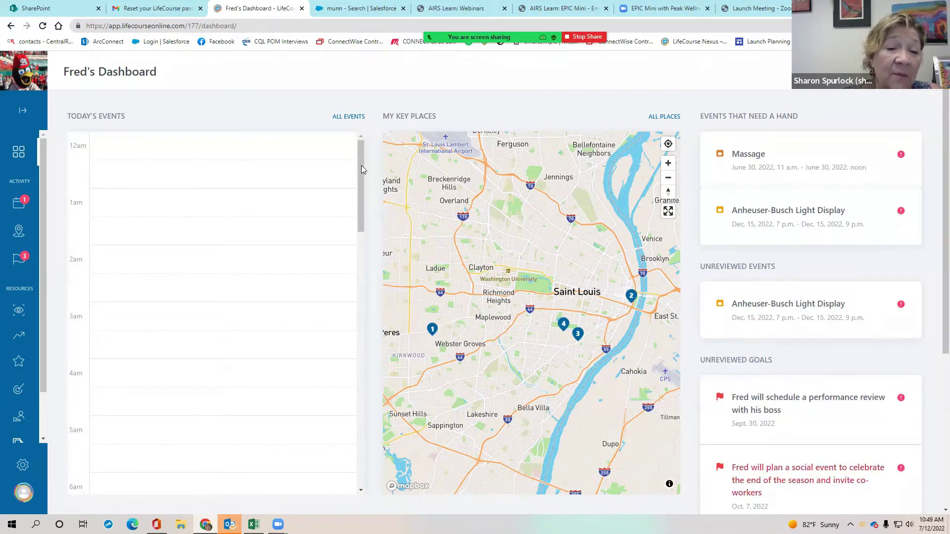
pyautogui.moveTo(362, 167)
pyautogui.mouseDown()
pyautogui.moveTo(360, 280)
pyautogui.moveTo(356, 272)
pyautogui.mouseUp()
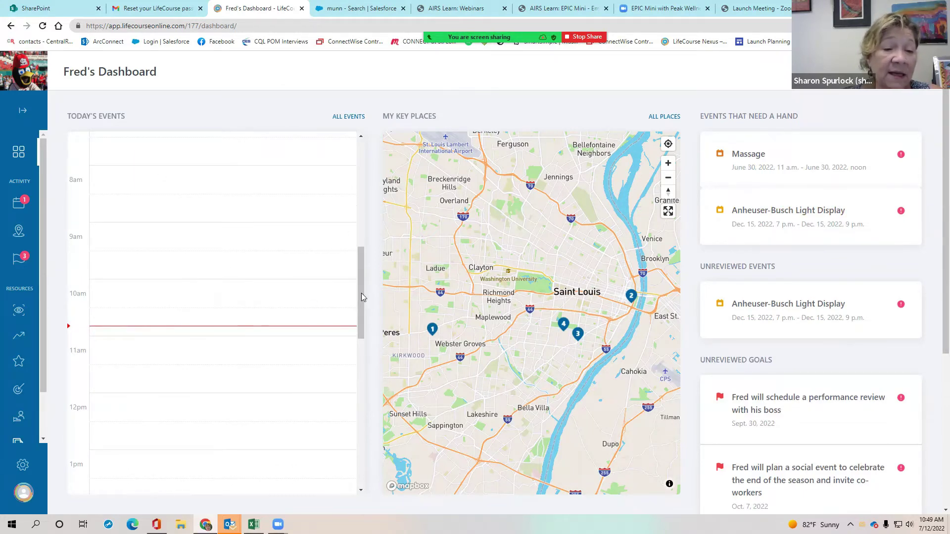
pyautogui.scroll(-1, 192, 267)
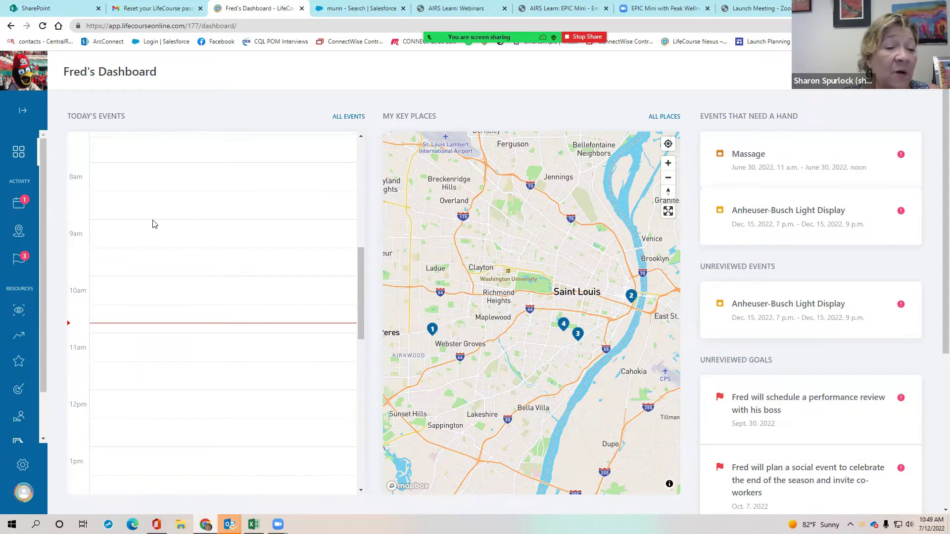
pyautogui.scroll(-1, 120, 263)
pyautogui.scroll(-2, 151, 260)
pyautogui.scroll(-1, 163, 312)
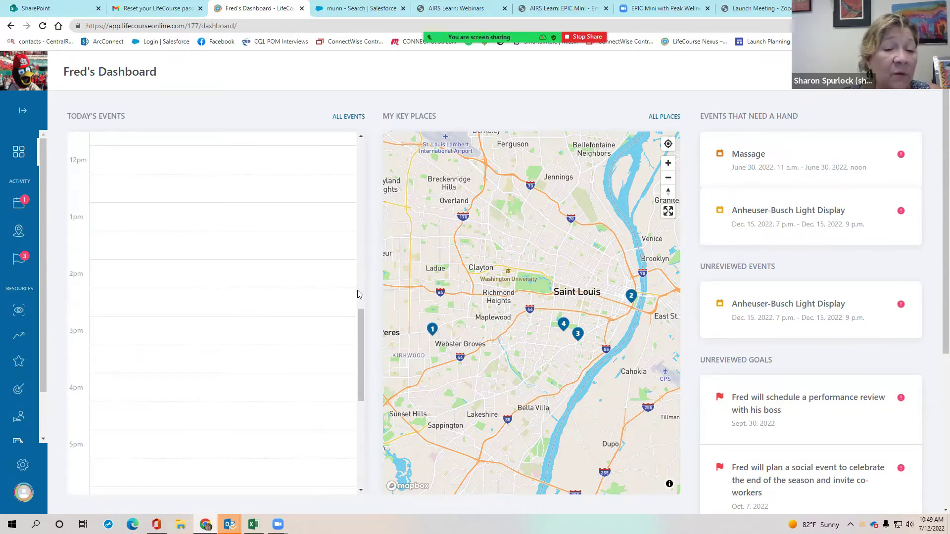
pyautogui.moveTo(357, 249)
pyautogui.mouseDown()
pyautogui.moveTo(351, 384)
pyautogui.moveTo(351, 238)
pyautogui.moveTo(347, 290)
pyautogui.mouseUp()
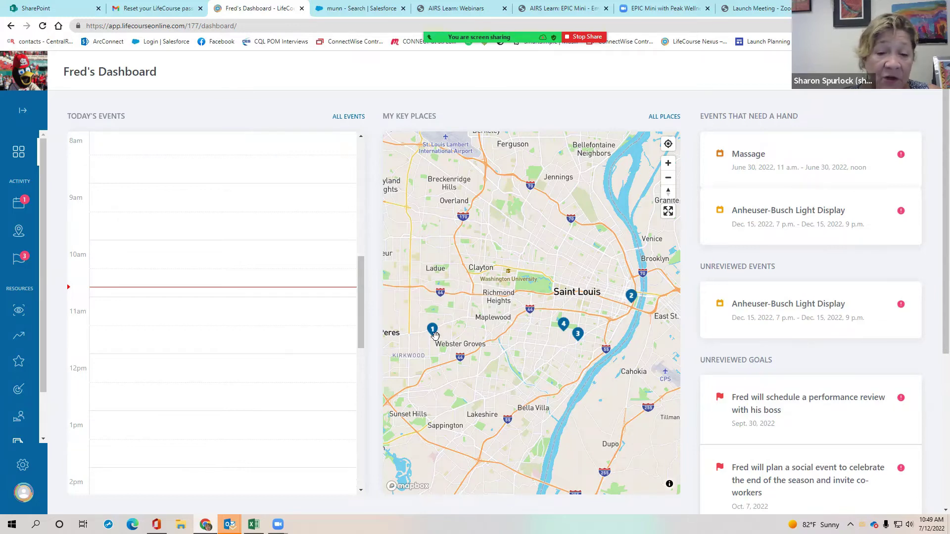
pyautogui.click(436, 333)
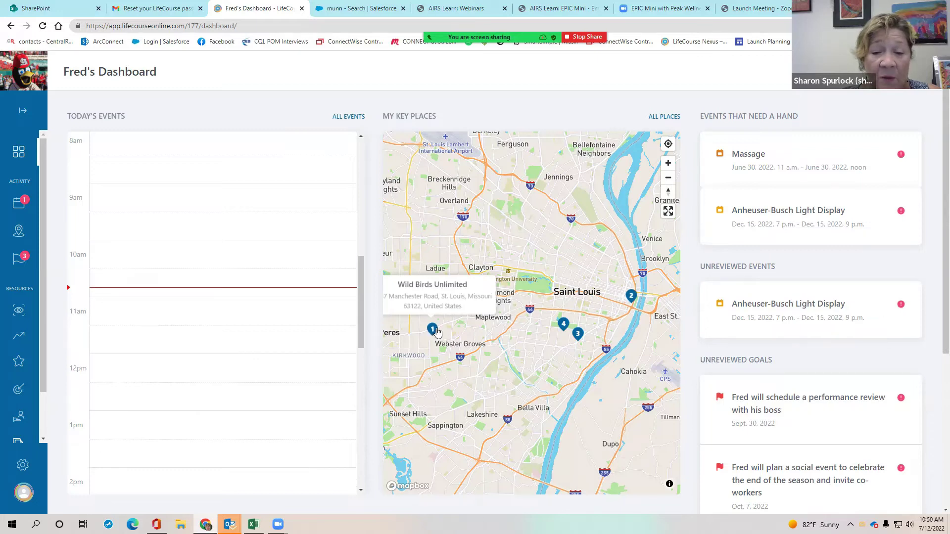
pyautogui.click(569, 331)
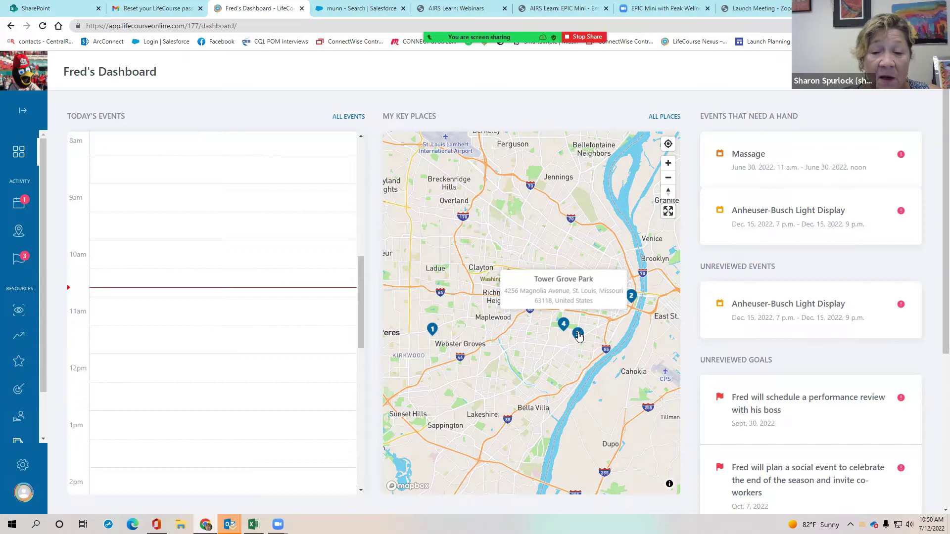
pyautogui.click(578, 334)
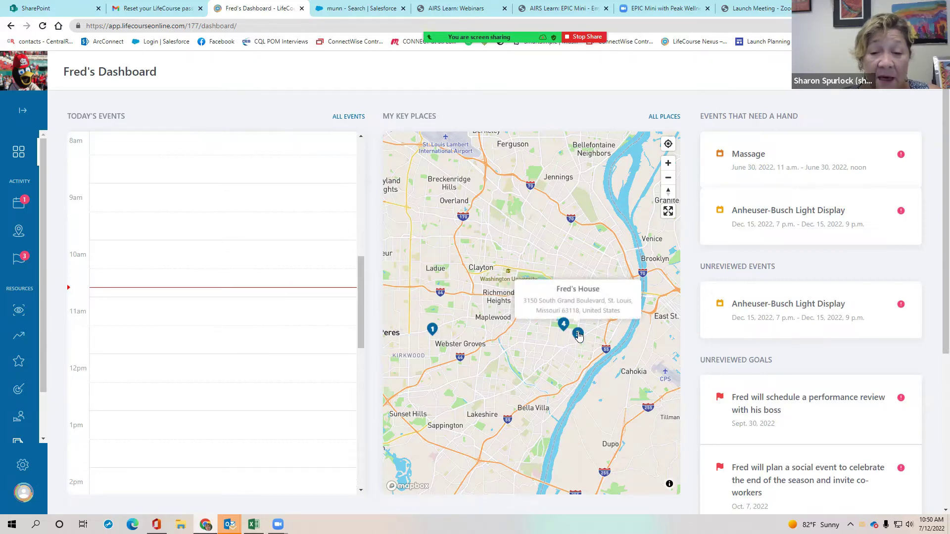
pyautogui.click(633, 299)
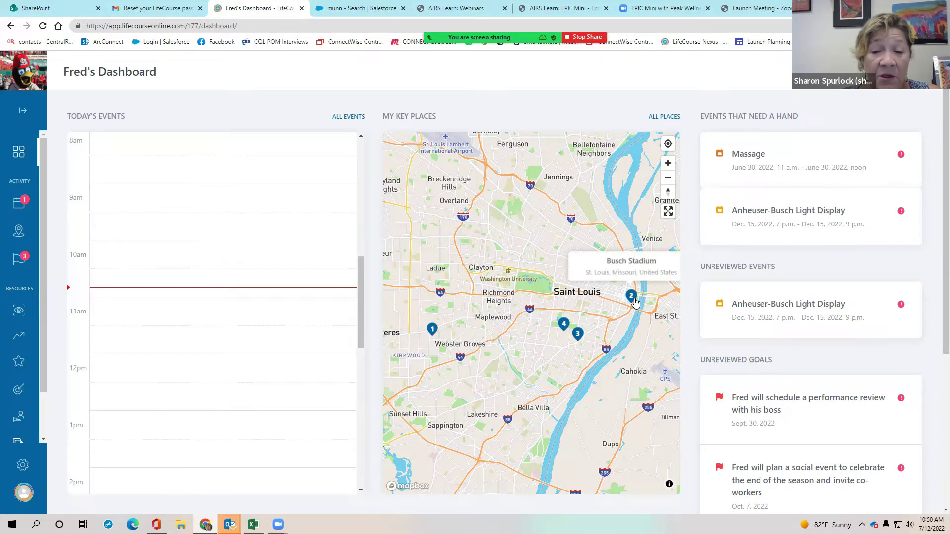
pyautogui.click(490, 158)
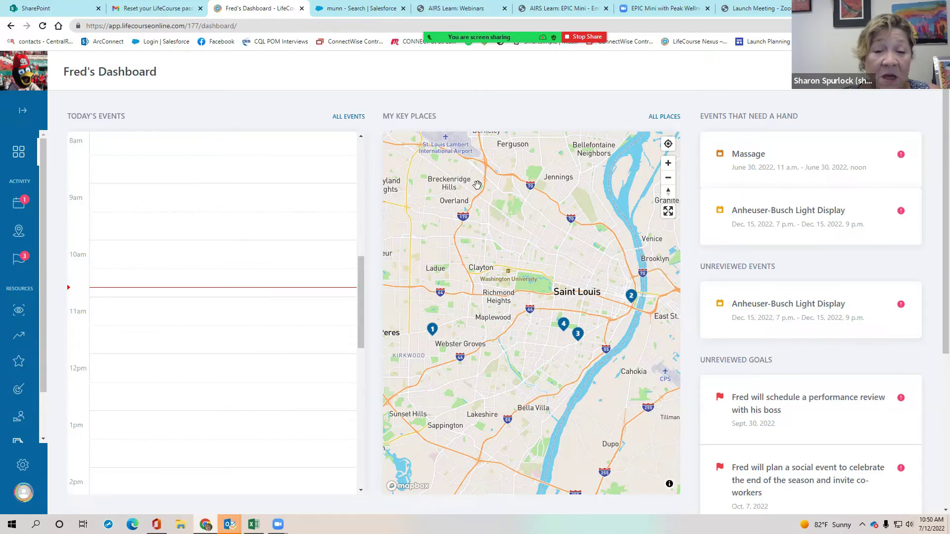
pyautogui.click(673, 117)
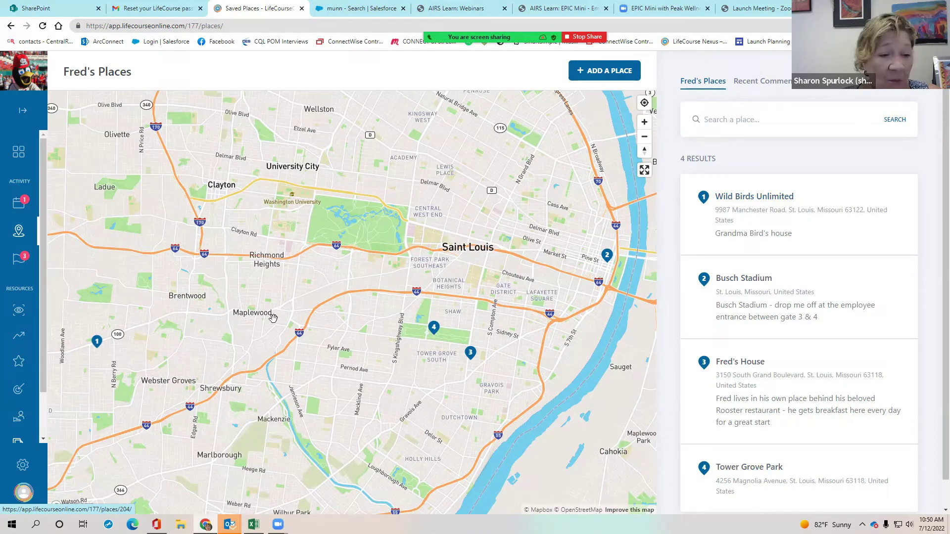
pyautogui.click(94, 346)
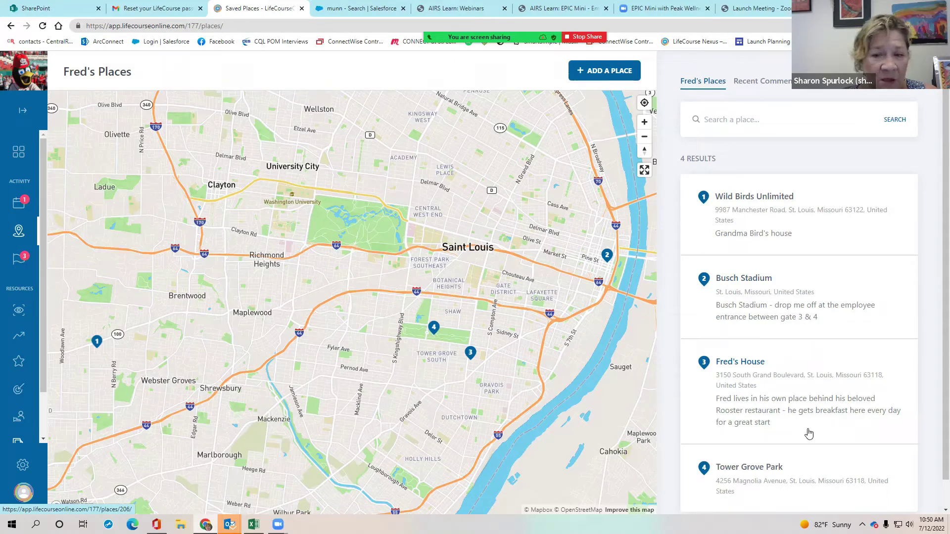
pyautogui.scroll(-1, 809, 435)
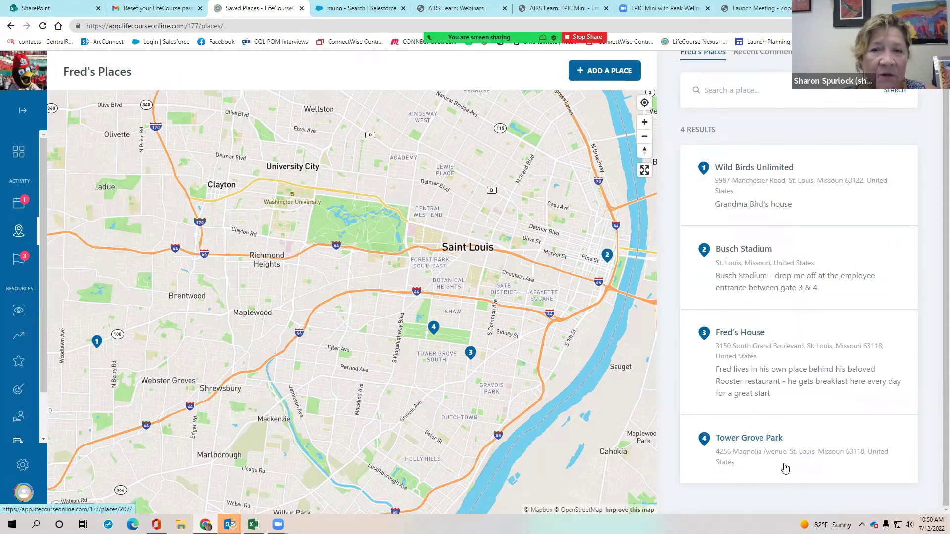
pyautogui.scroll(1, 785, 468)
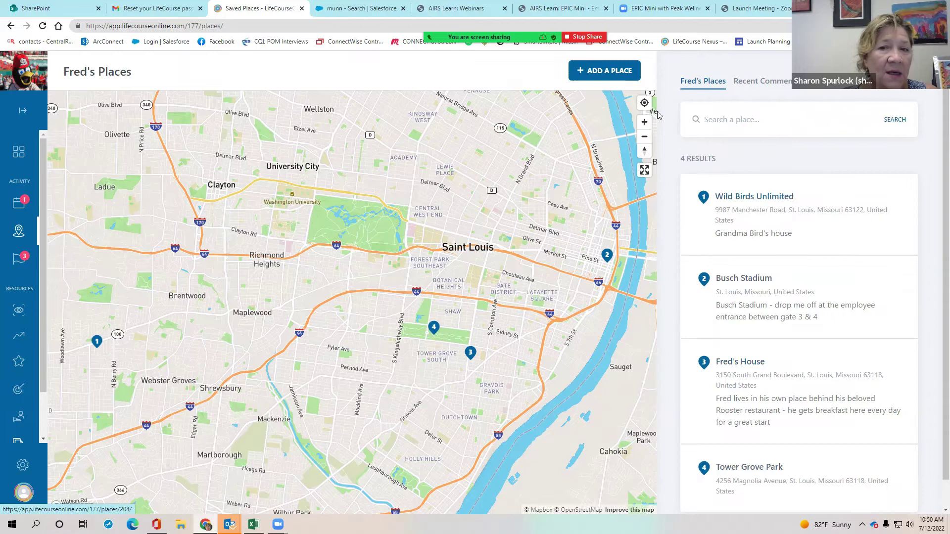
# Raise Your Hand on the Massage event, then go back to Fred's July 11–18 schedule week view
pyautogui.click(9, 26)
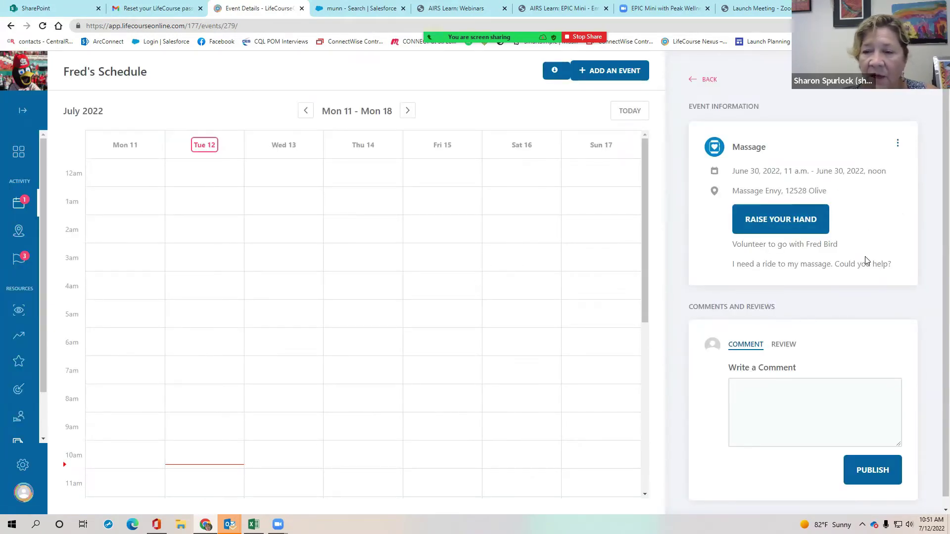
pyautogui.click(766, 218)
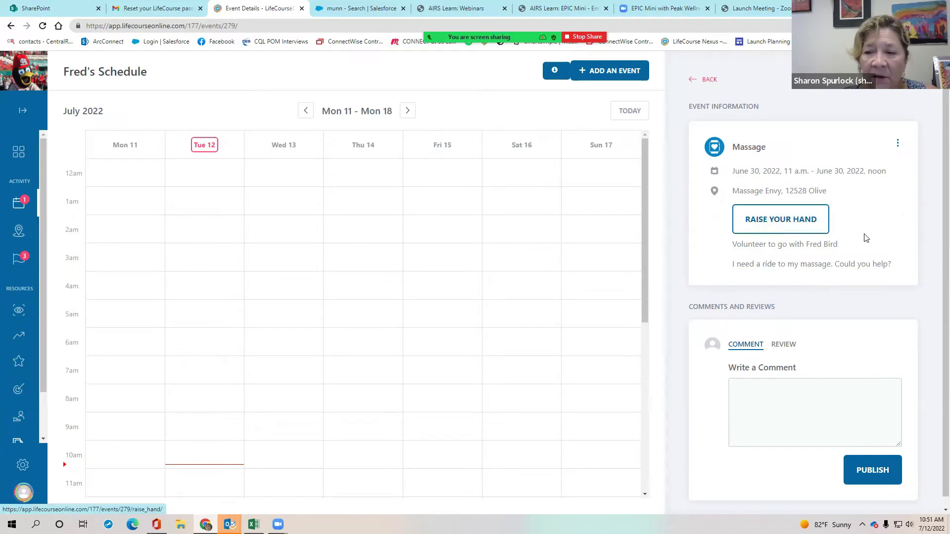
pyautogui.click(772, 227)
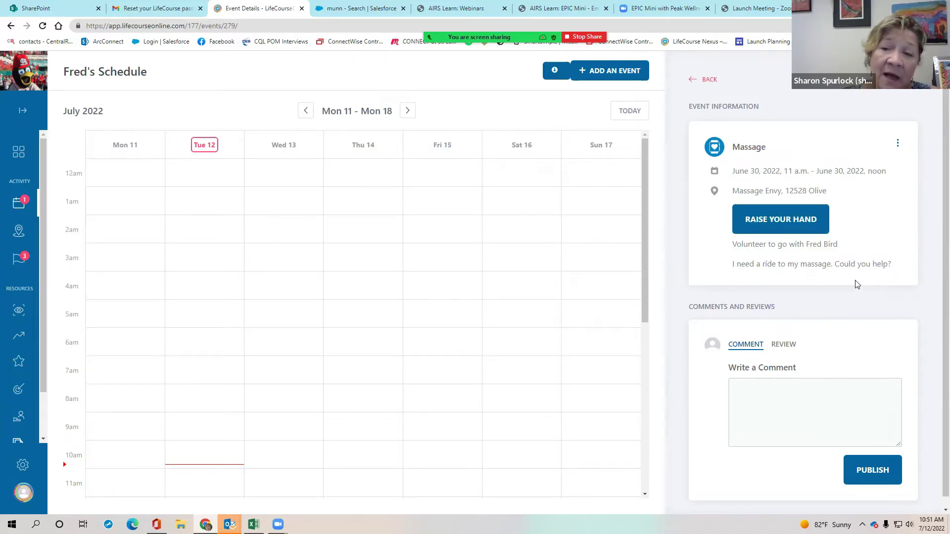
pyautogui.click(691, 84)
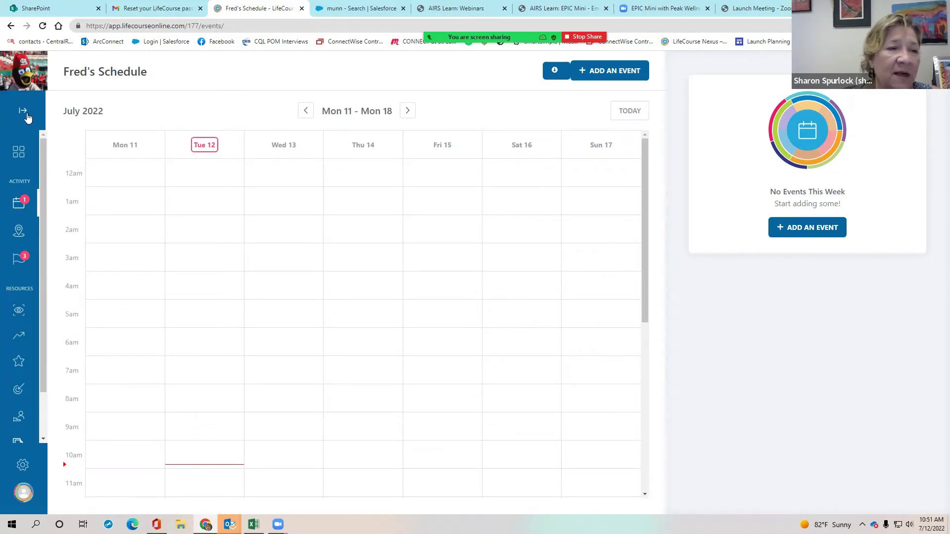
# Expand the navigation menu and go to Fred's Vision Tool under Resources
pyautogui.click(27, 113)
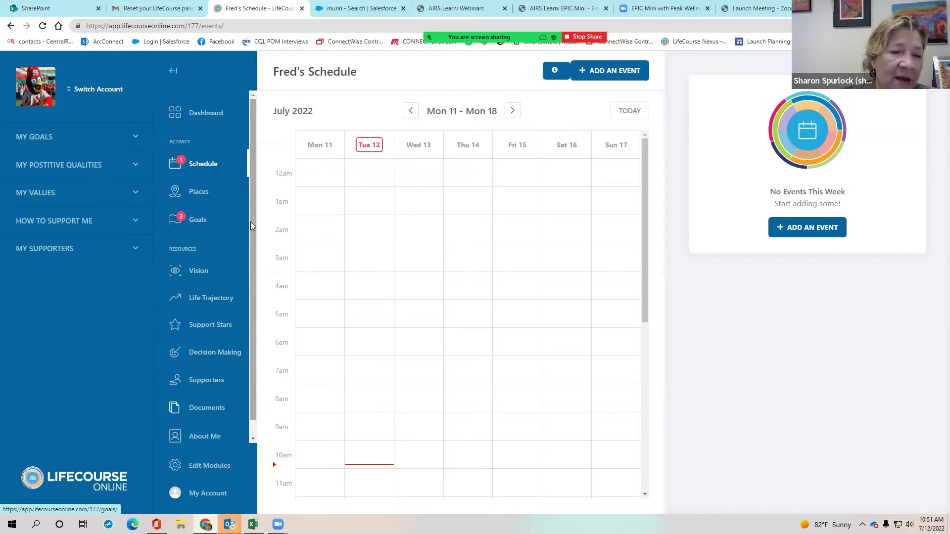
pyautogui.scroll(-1, 247, 259)
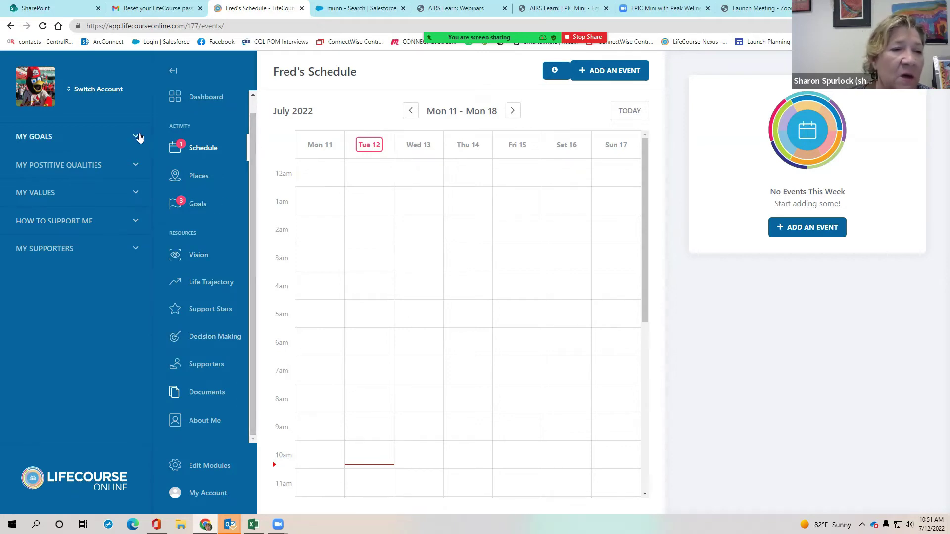
pyautogui.click(204, 260)
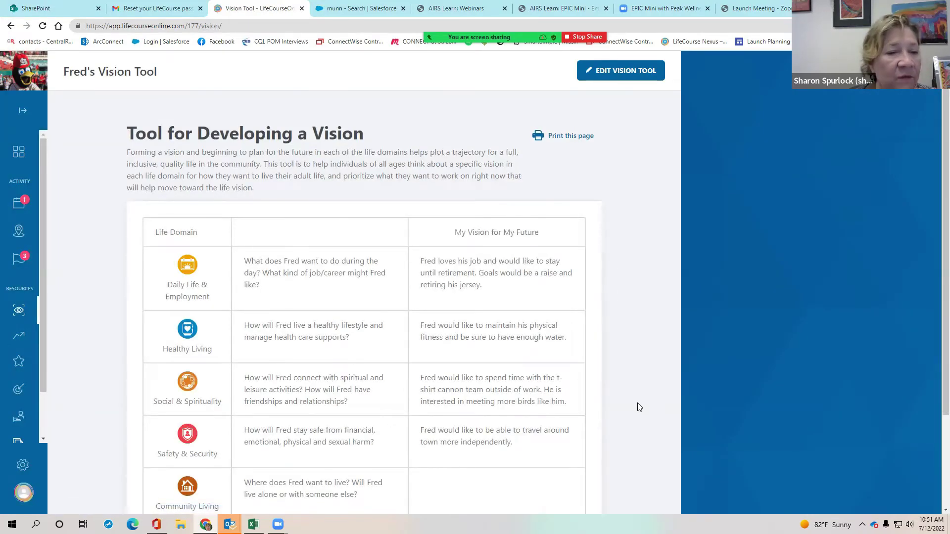
pyautogui.scroll(-1, 639, 405)
pyautogui.scroll(-1, 638, 407)
pyautogui.scroll(-3, 637, 406)
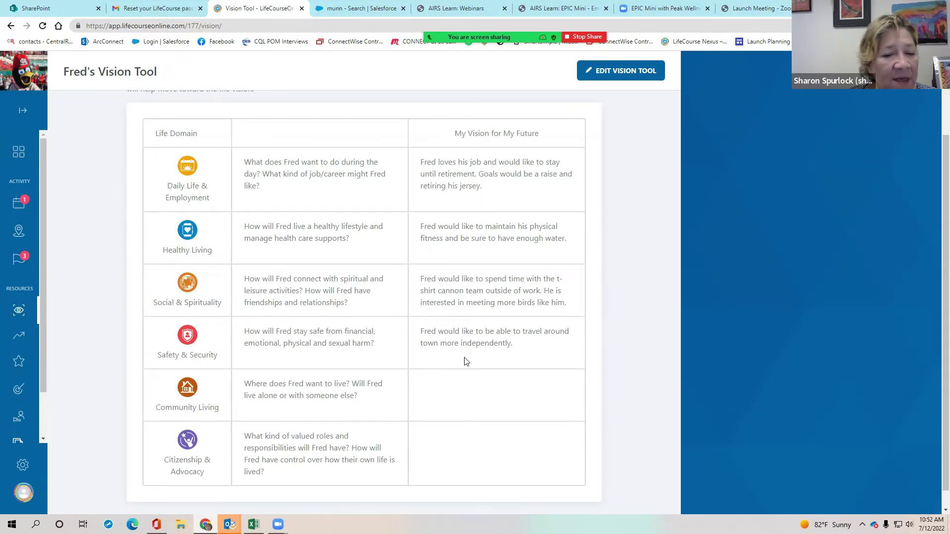
# Expand the full navigation menu over the Vision Tool page
pyautogui.click(24, 112)
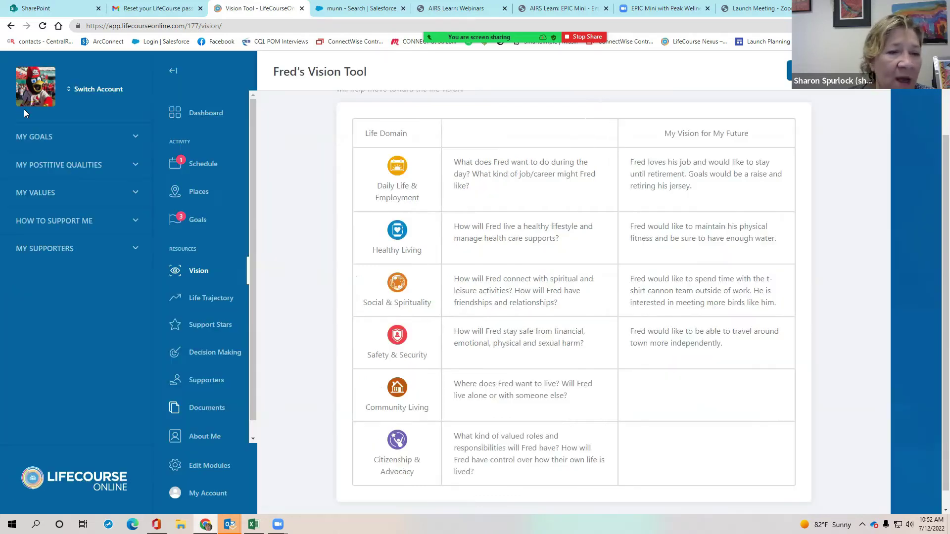
# Start editing Fred's Life Trajectory at the My Vision field, then return to LifeCharting
pyautogui.click(210, 301)
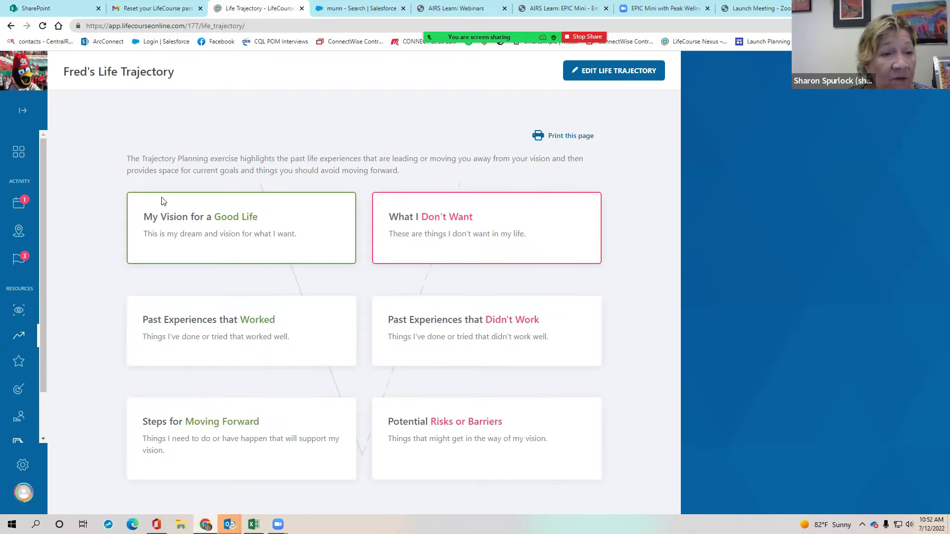
pyautogui.click(606, 76)
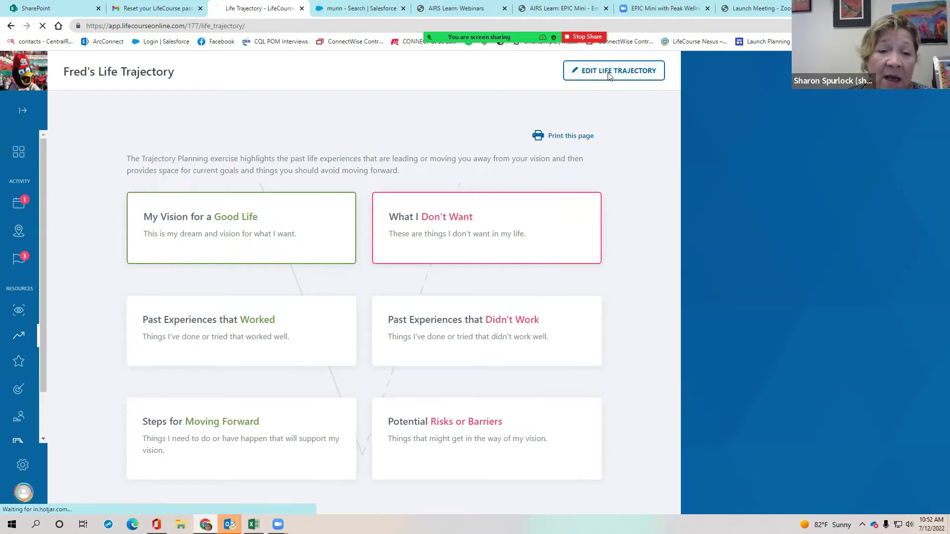
pyautogui.click(351, 256)
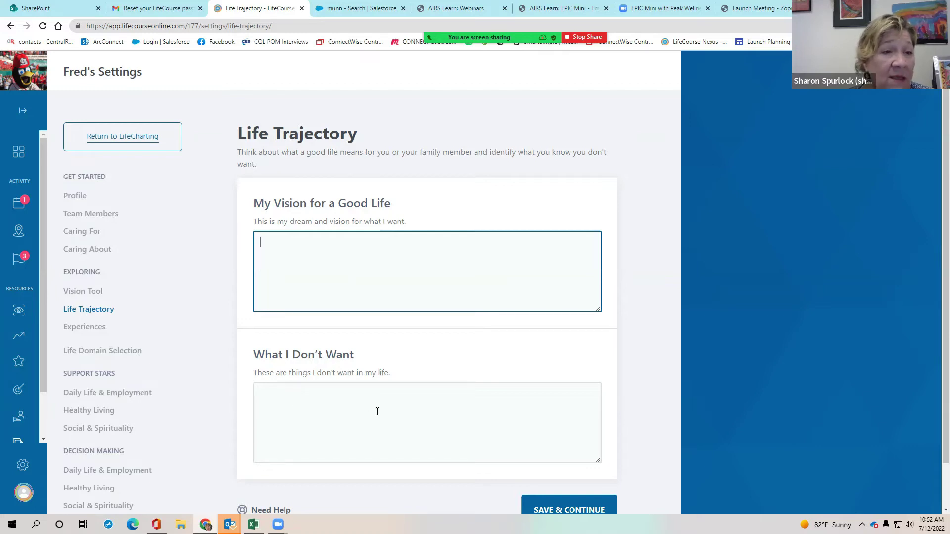
pyautogui.click(138, 139)
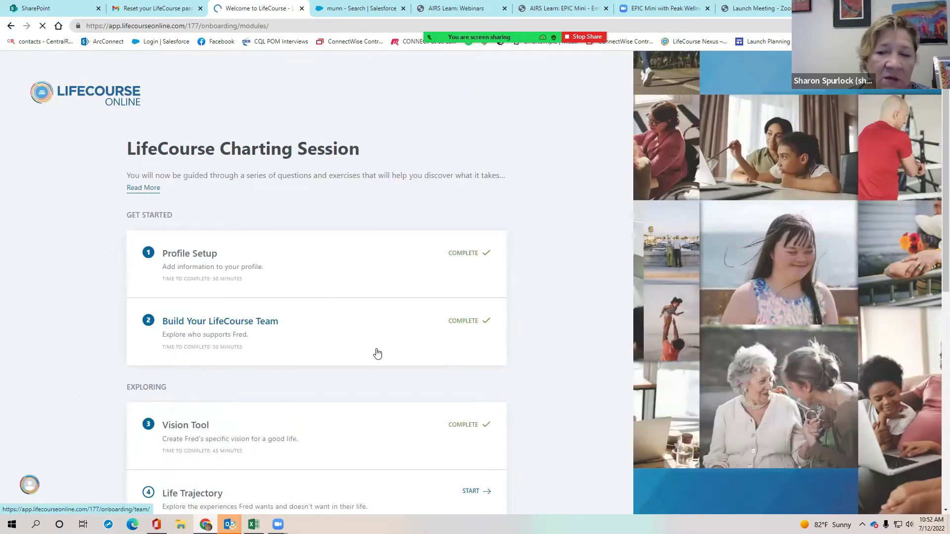
pyautogui.scroll(-2, 369, 355)
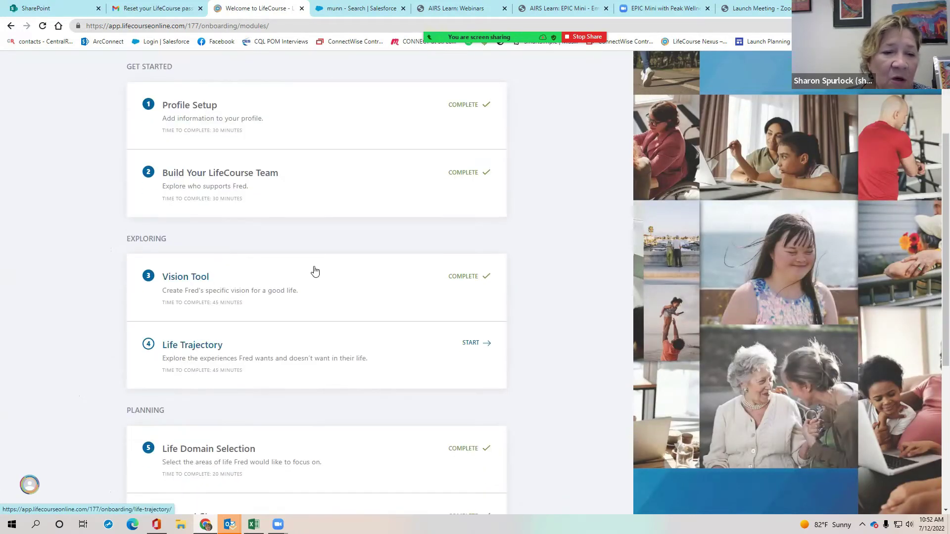
pyautogui.click(251, 174)
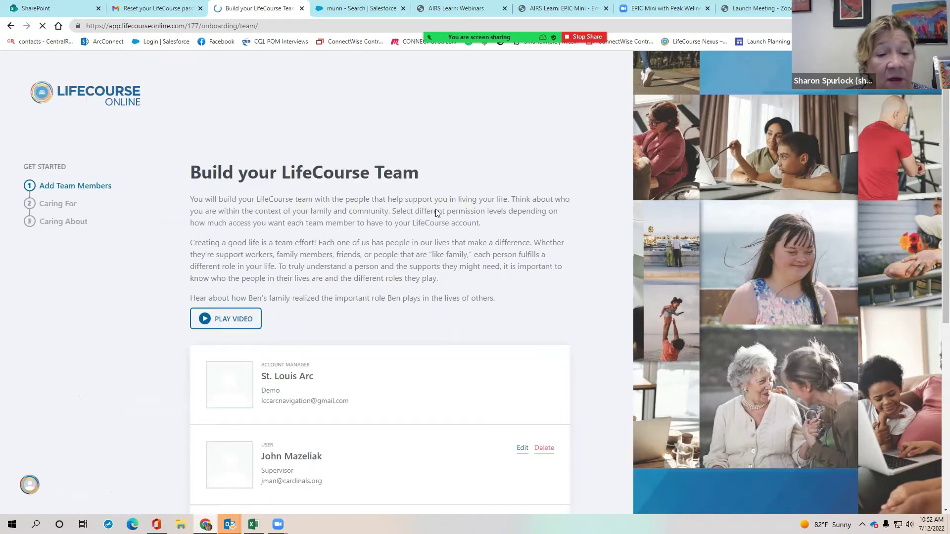
pyautogui.scroll(-3, 479, 321)
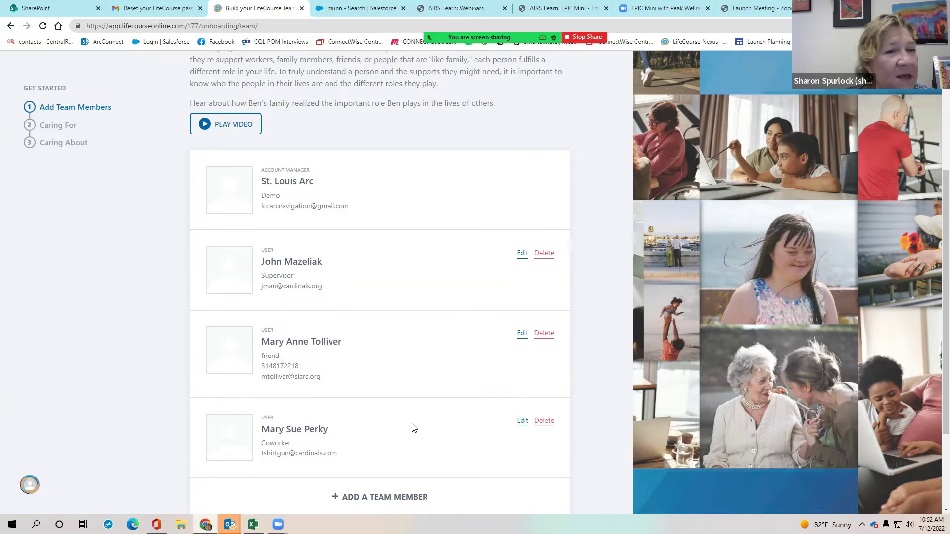
pyautogui.scroll(3, 414, 427)
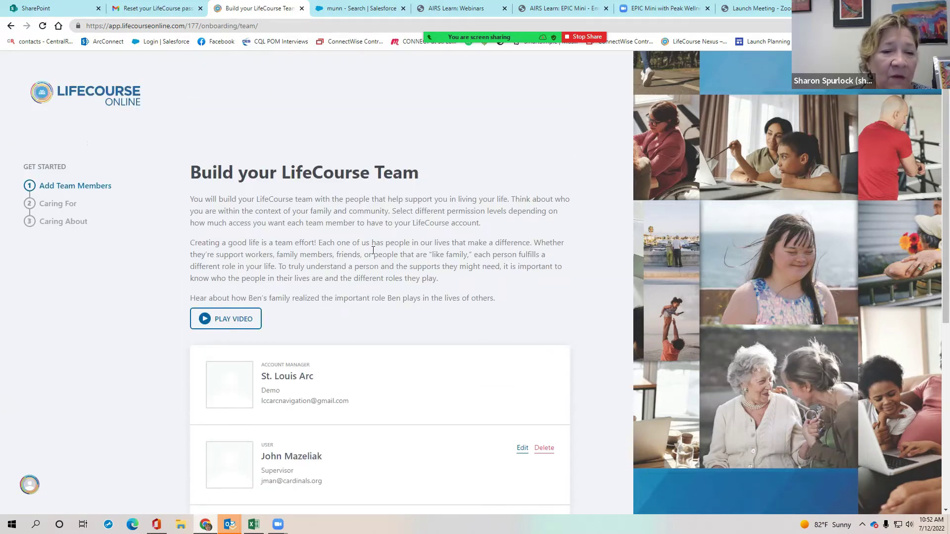
pyautogui.hotkey('alt', 'Left')
pyautogui.scroll(-2, 296, 372)
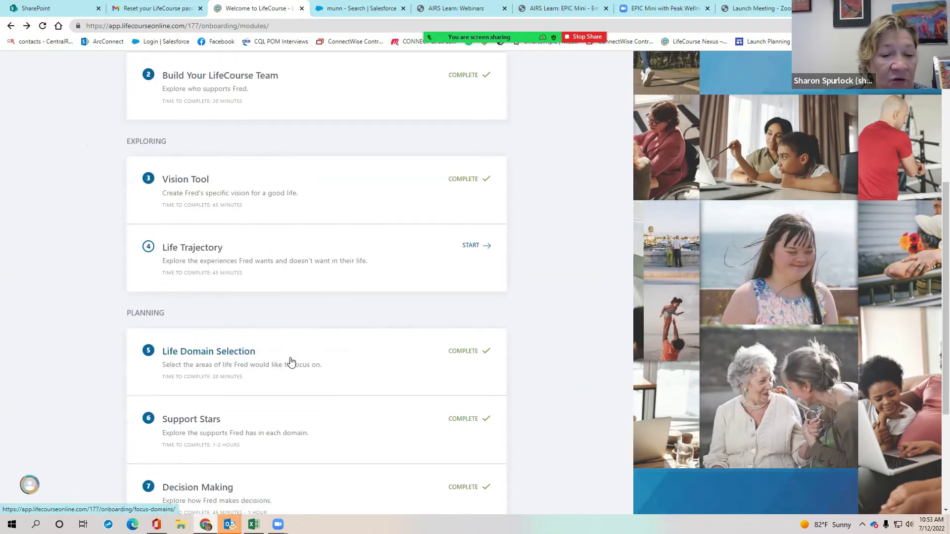
pyautogui.click(239, 356)
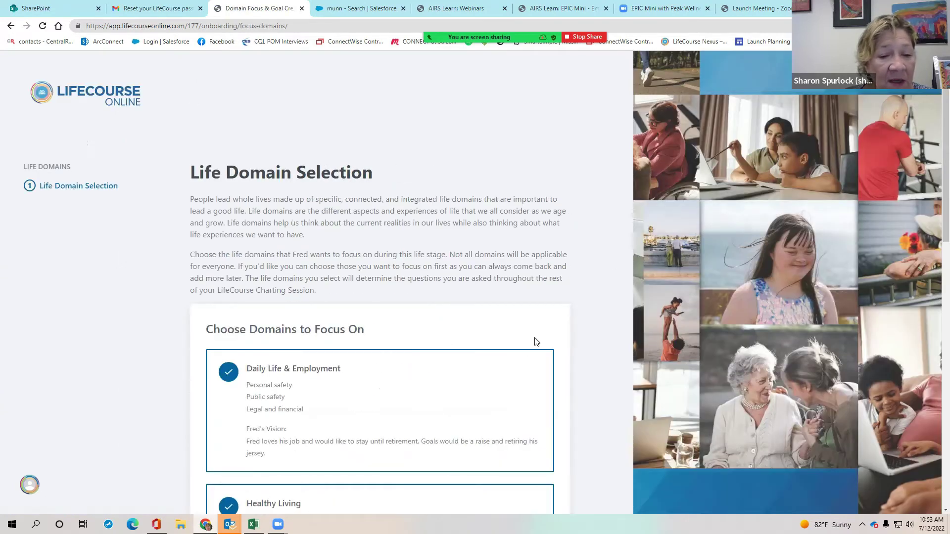
pyautogui.scroll(-2, 533, 338)
pyautogui.scroll(-2, 531, 324)
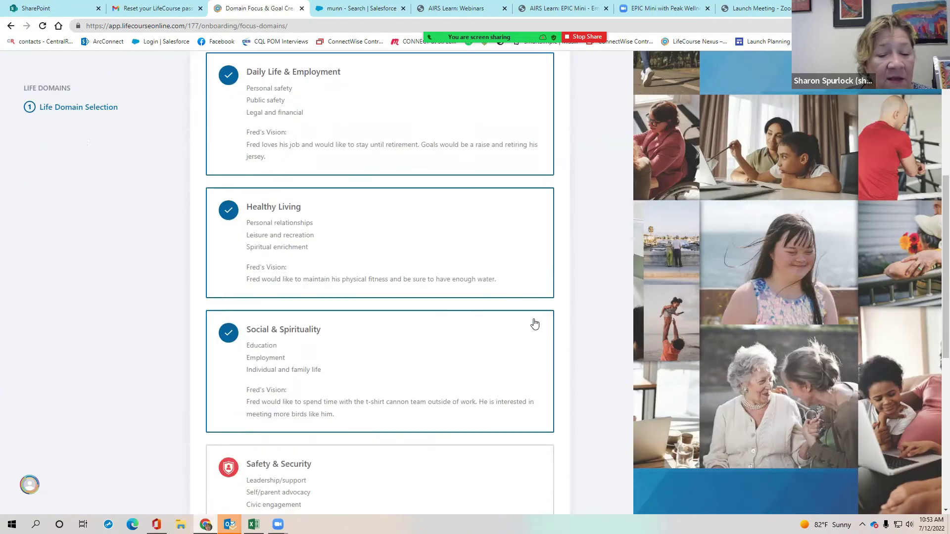
pyautogui.scroll(1, 535, 324)
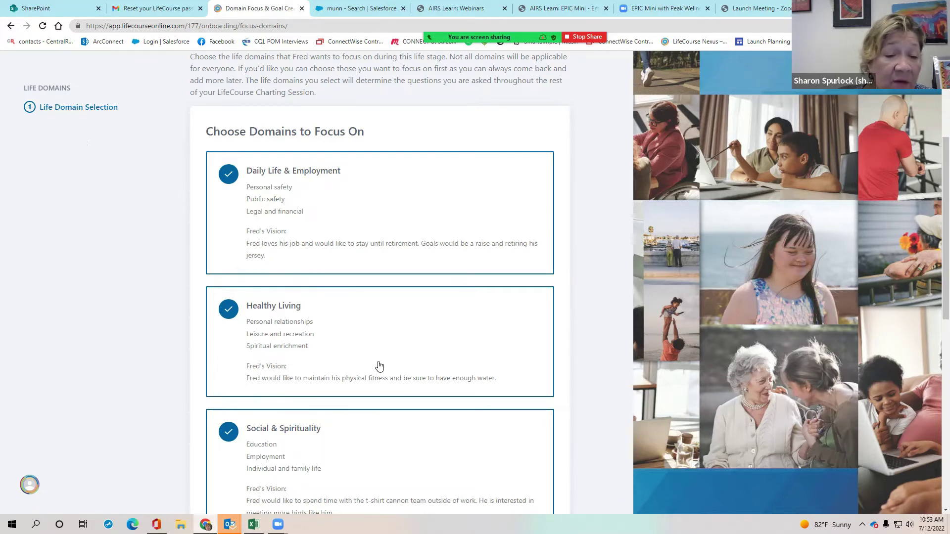
pyautogui.scroll(-2, 479, 375)
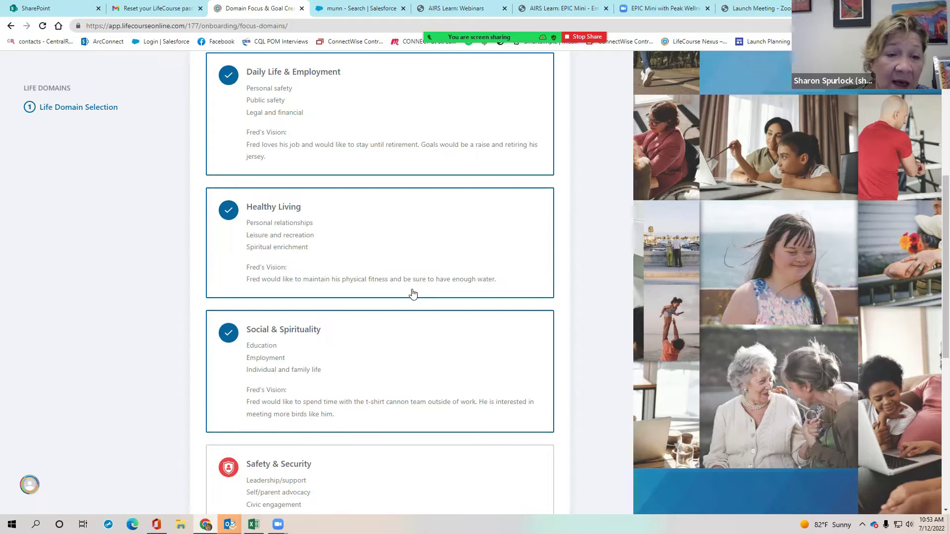
pyautogui.scroll(-2, 416, 291)
pyautogui.scroll(-1, 365, 290)
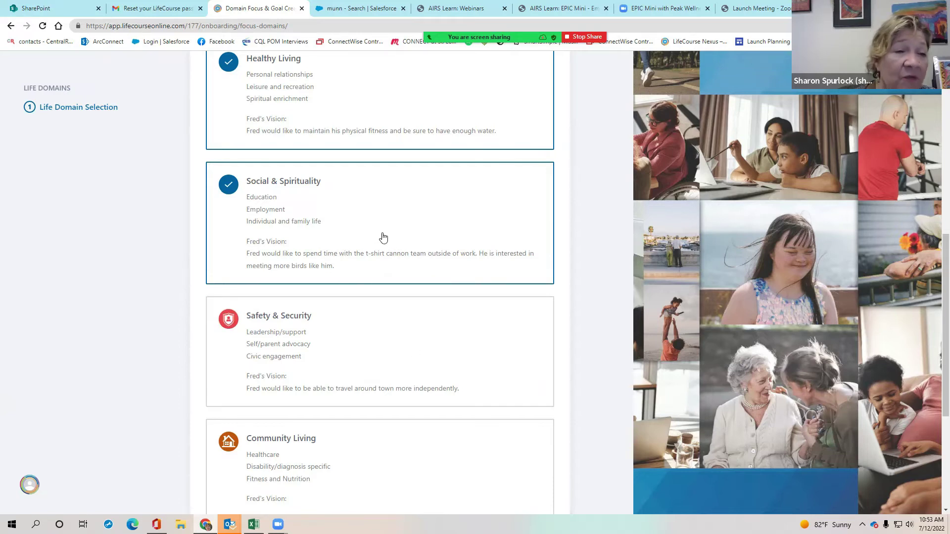
pyautogui.scroll(2, 380, 233)
pyautogui.scroll(2, 378, 227)
pyautogui.scroll(2, 356, 213)
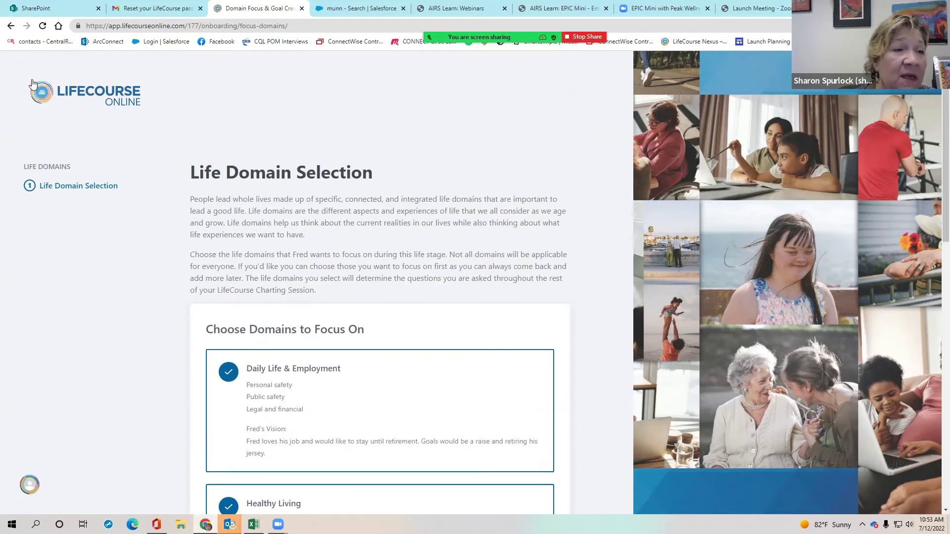
pyautogui.click(9, 26)
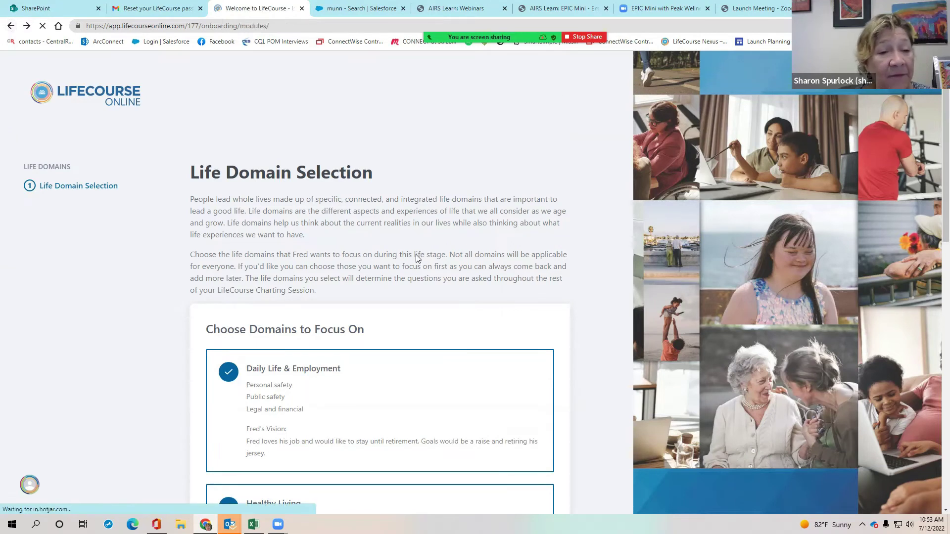
# Go to Fred's Settings from a module link on the onboarding list
pyautogui.click(223, 248)
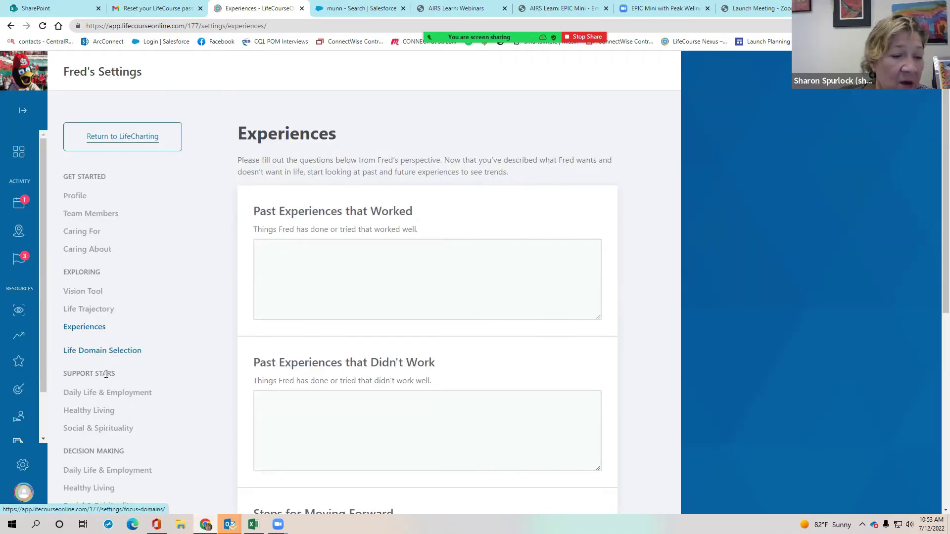
# Show Fred's Daily Life & Employment support star from the Support Stars sidebar
pyautogui.click(107, 399)
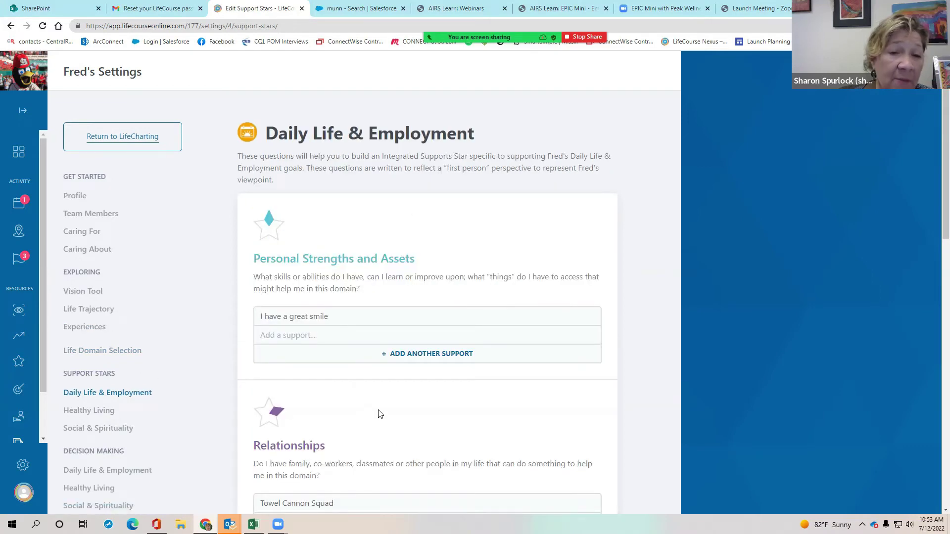
pyautogui.scroll(-1, 378, 417)
pyautogui.scroll(-1, 418, 363)
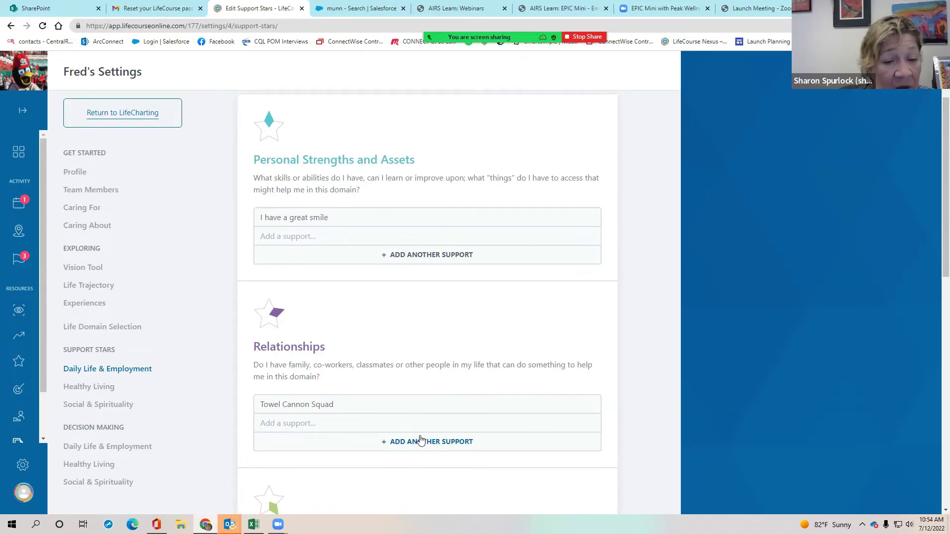
pyautogui.scroll(-2, 418, 435)
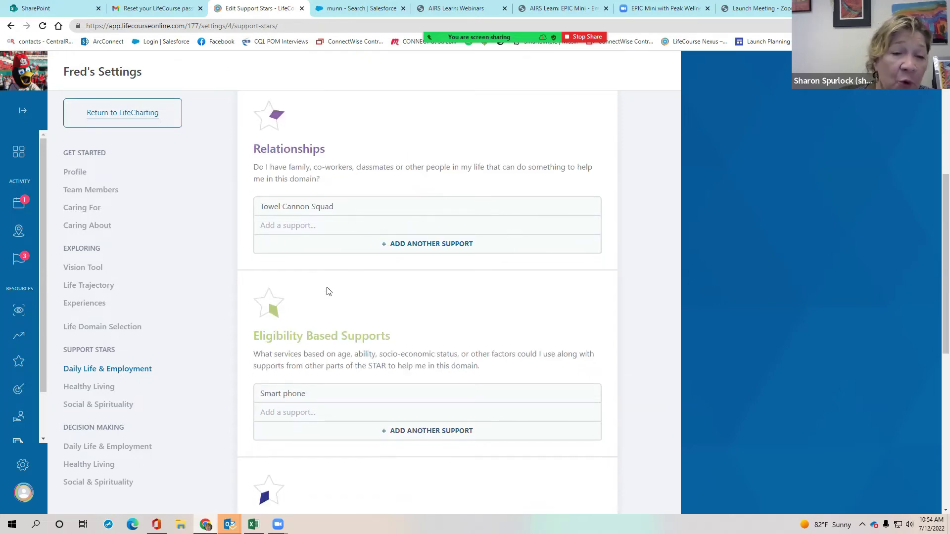
pyautogui.scroll(-2, 354, 326)
pyautogui.scroll(-1, 395, 346)
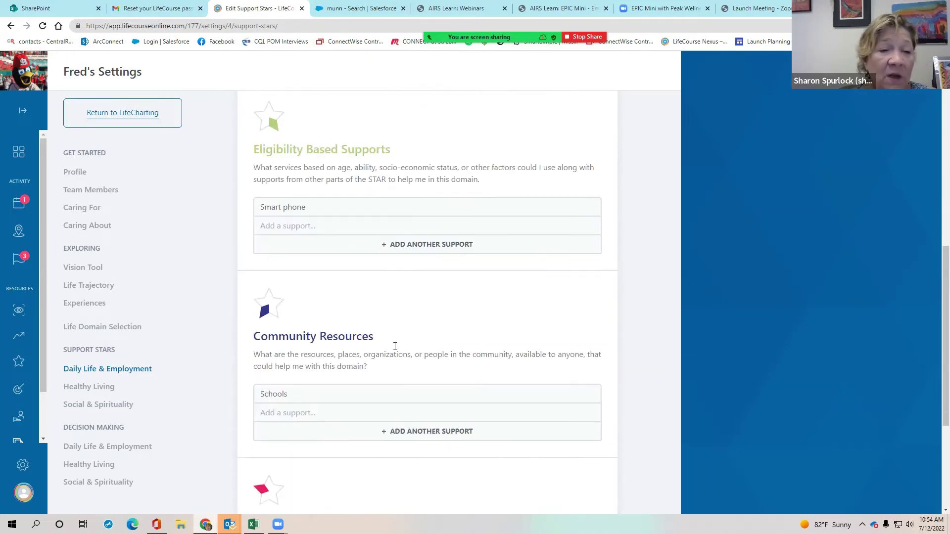
pyautogui.scroll(-2, 447, 406)
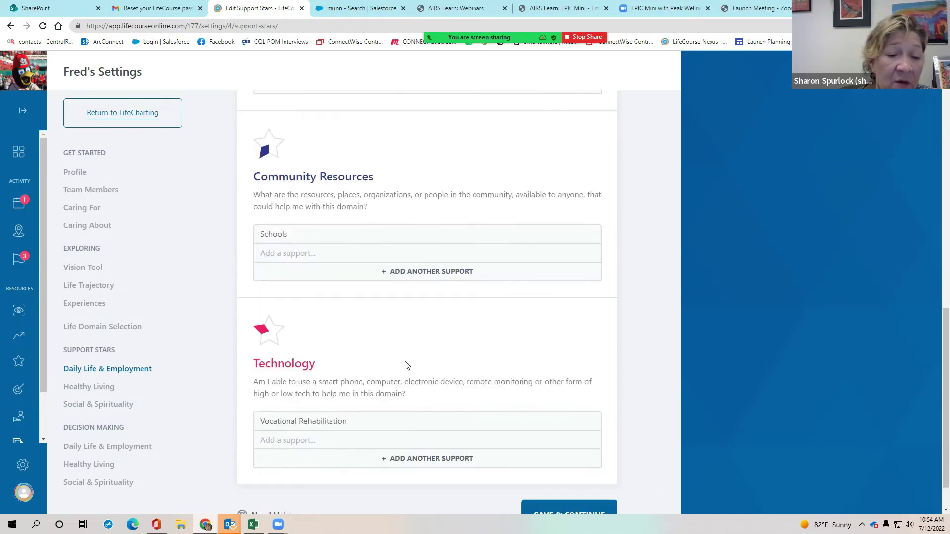
pyautogui.scroll(2, 392, 346)
pyautogui.scroll(3, 392, 342)
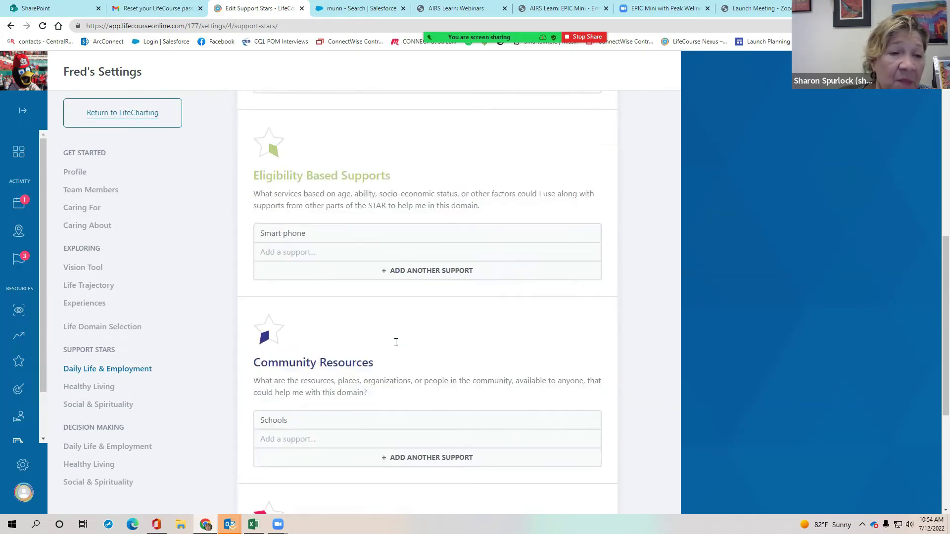
pyautogui.scroll(2, 395, 344)
pyautogui.scroll(2, 394, 344)
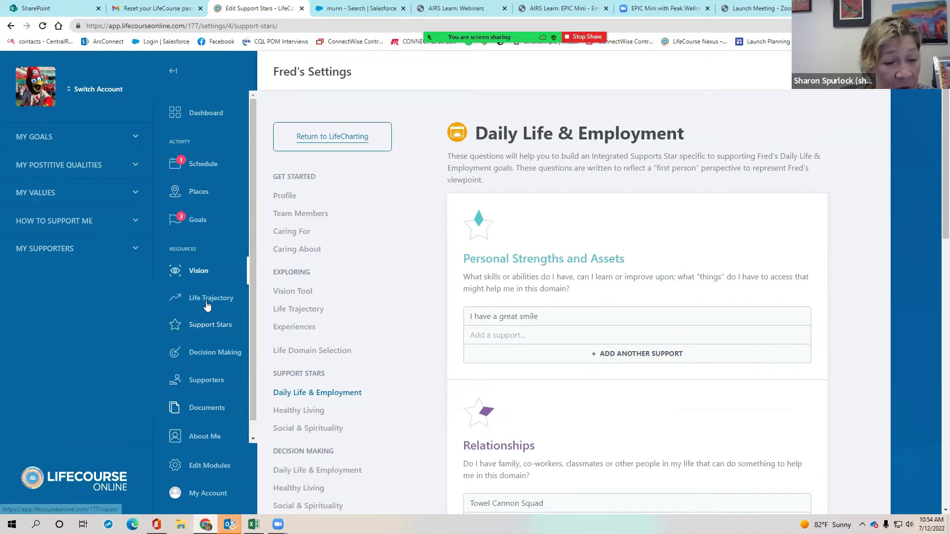
# Go to Fred's Documents page, focus the Title field, and expand the profile sections panel
pyautogui.click(212, 408)
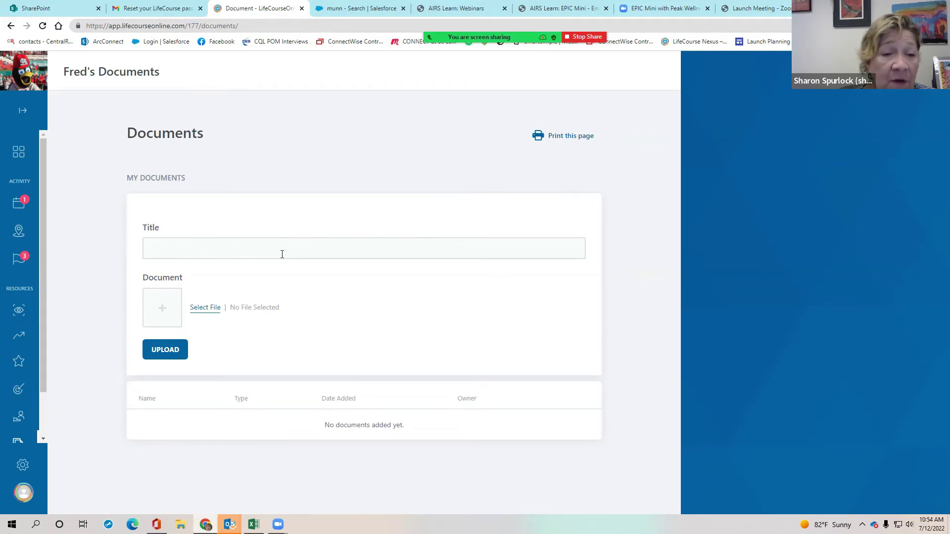
pyautogui.click(306, 249)
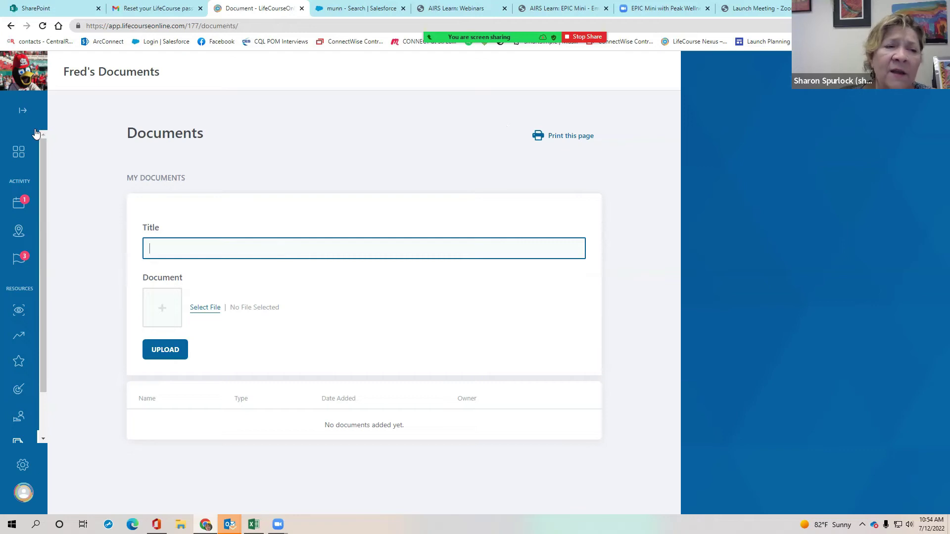
pyautogui.click(23, 110)
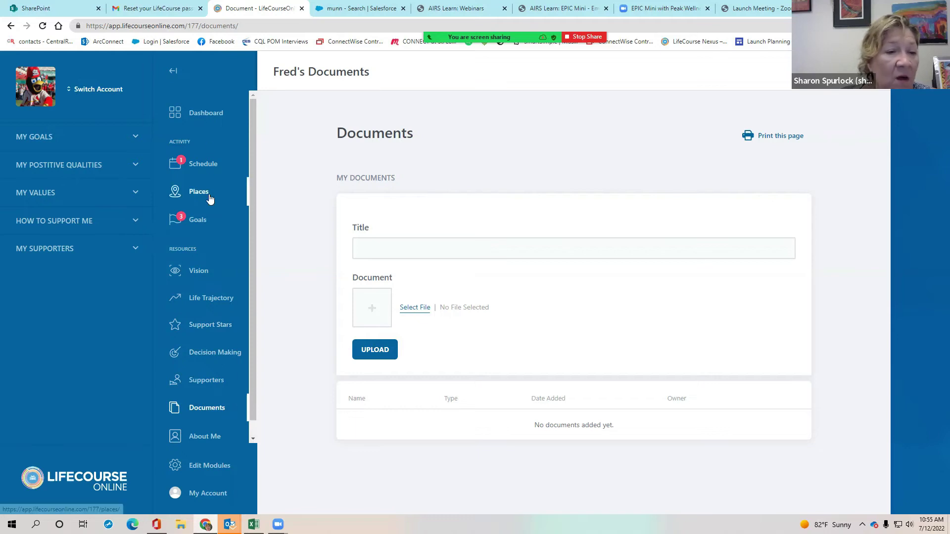
# Reach Fred's Goals page from the profile panel
pyautogui.click(136, 139)
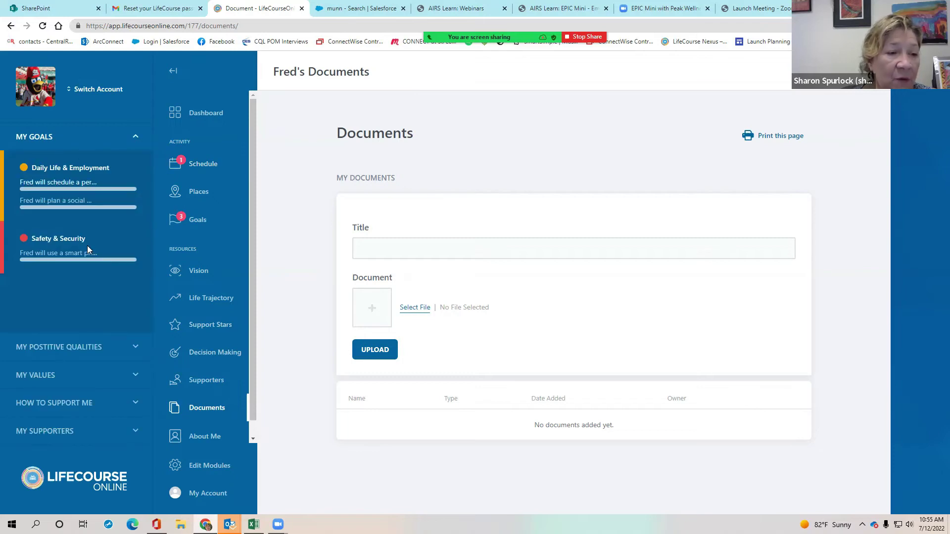
pyautogui.click(186, 215)
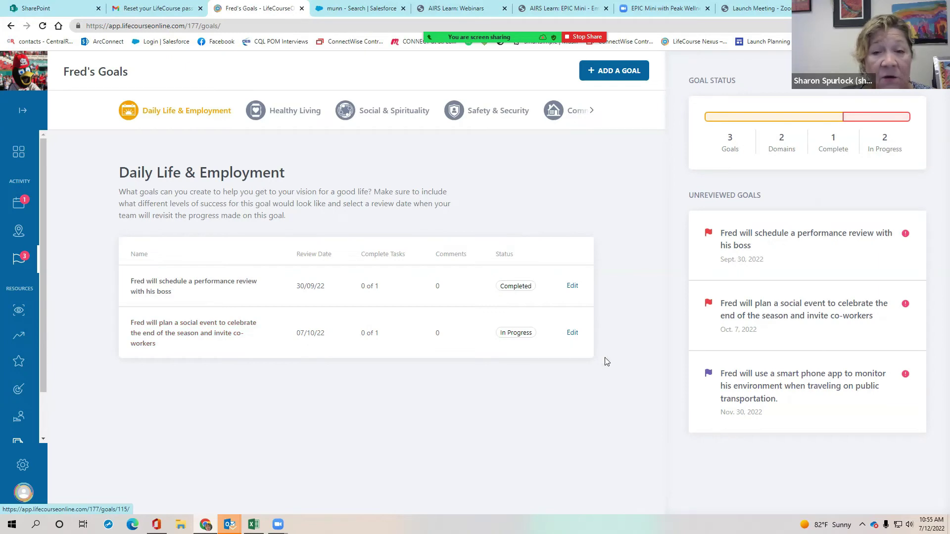
pyautogui.click(219, 340)
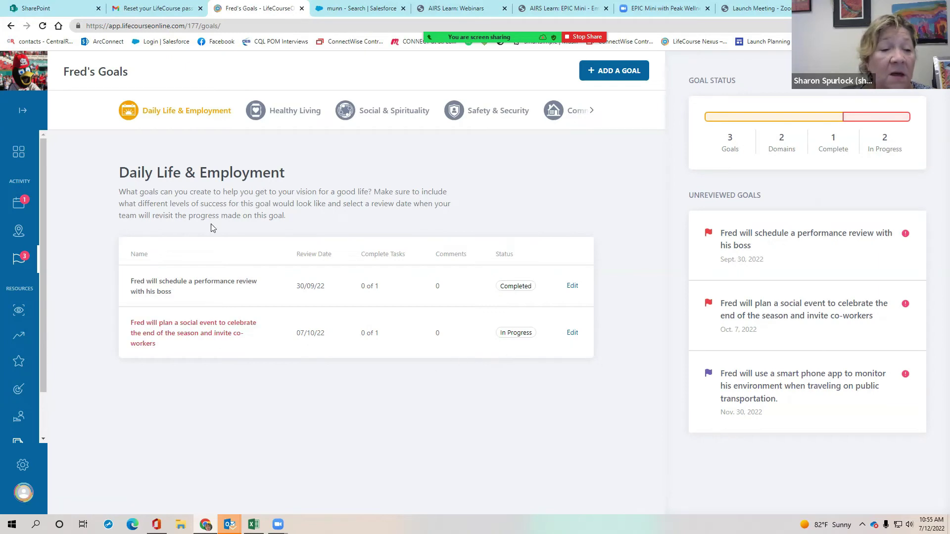
# Browse Healthy Living, Social & Spirituality and Safety & Security goals, then view the smartphone app goal's details
pyautogui.click(296, 117)
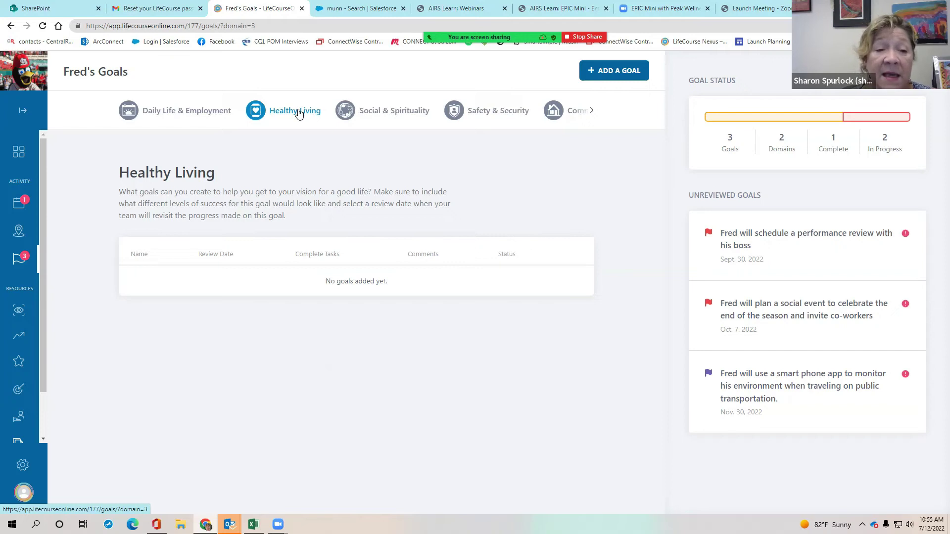
pyautogui.click(387, 114)
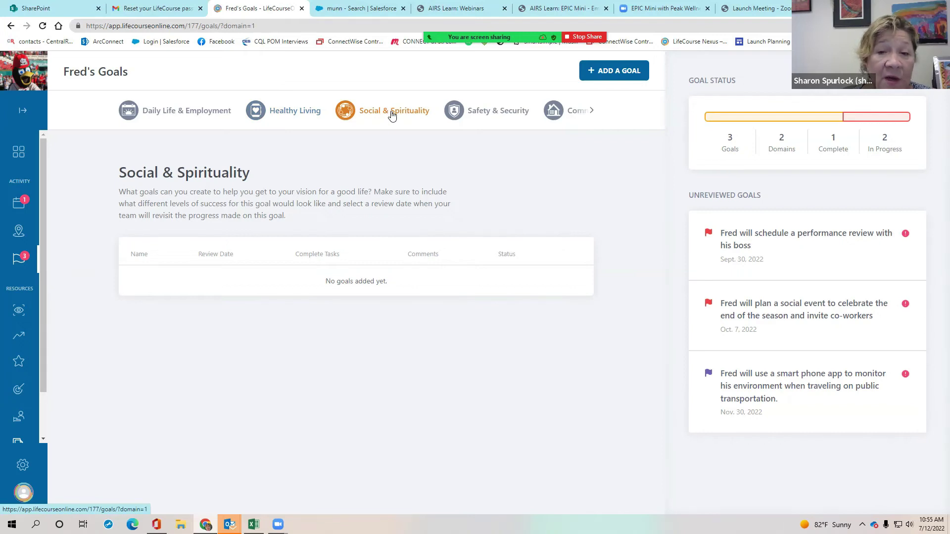
pyautogui.click(479, 113)
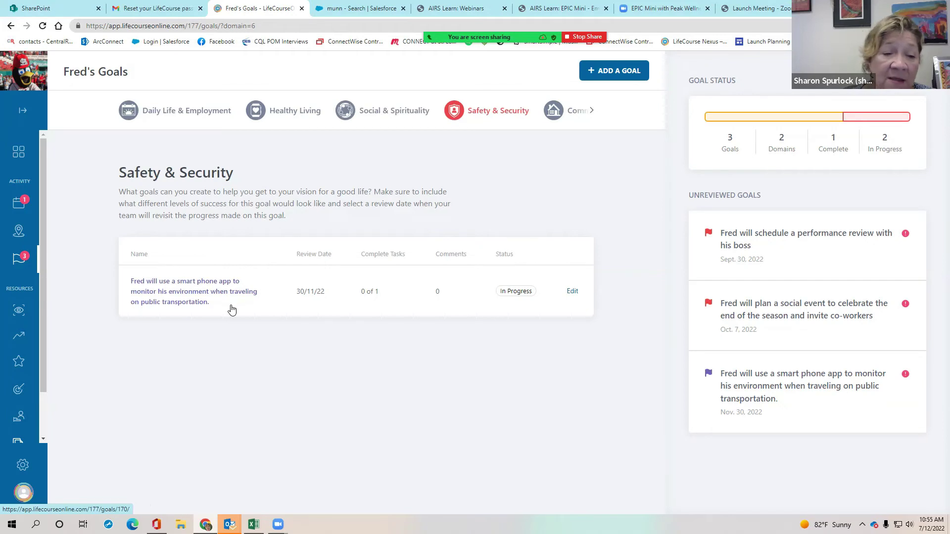
pyautogui.click(201, 292)
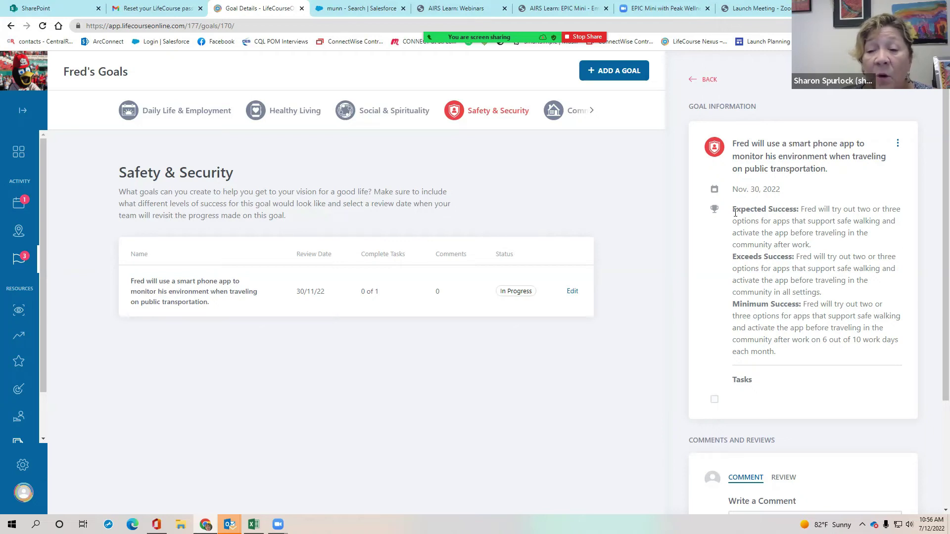
pyautogui.moveTo(736, 212); pyautogui.dragTo(795, 211)
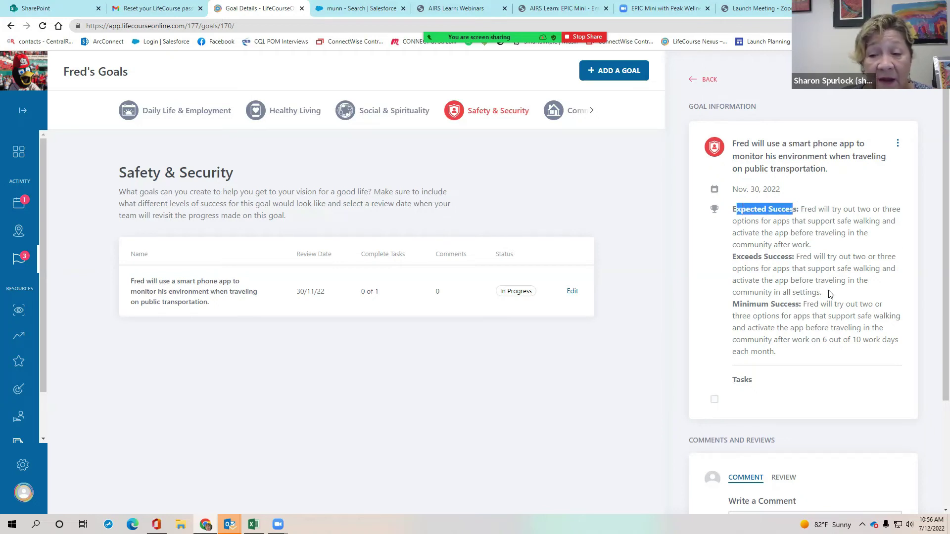
pyautogui.moveTo(733, 257); pyautogui.dragTo(794, 251)
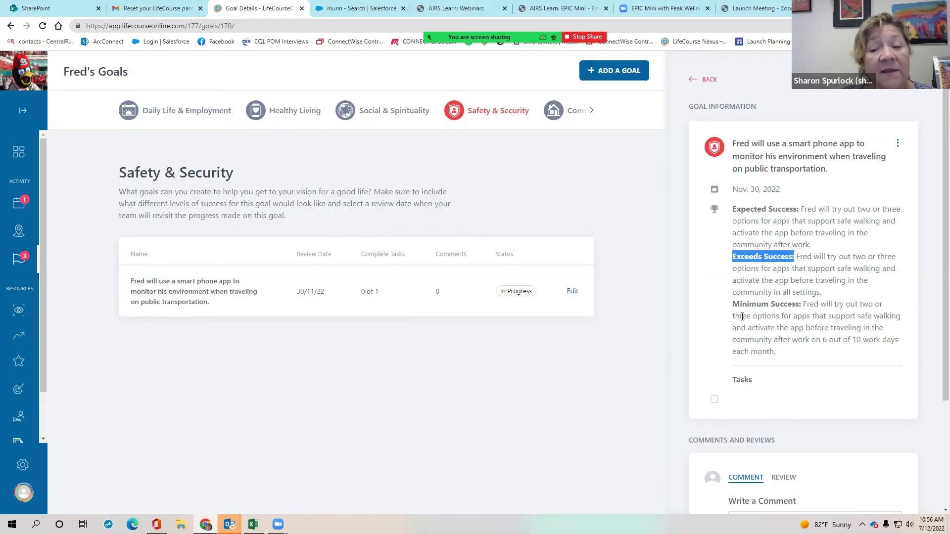
pyautogui.moveTo(733, 304); pyautogui.dragTo(802, 304)
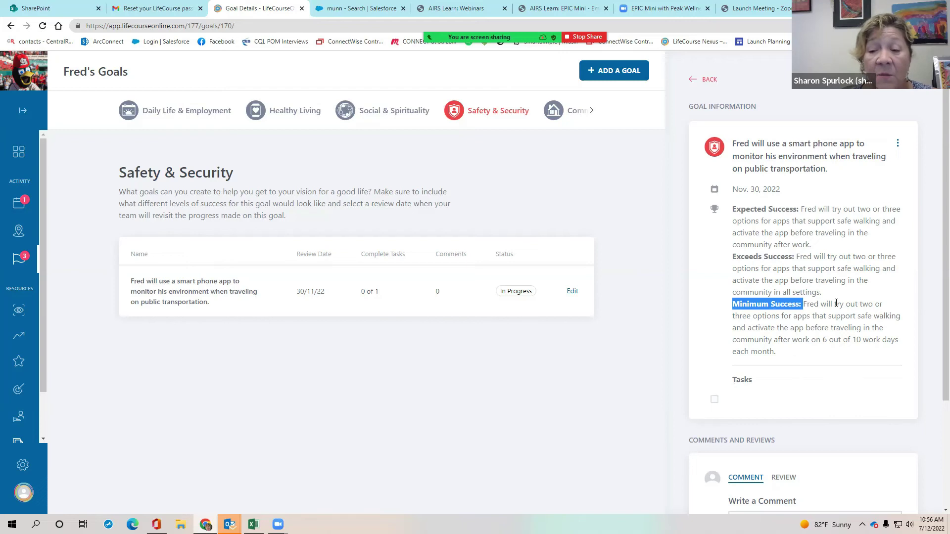
pyautogui.click(836, 304)
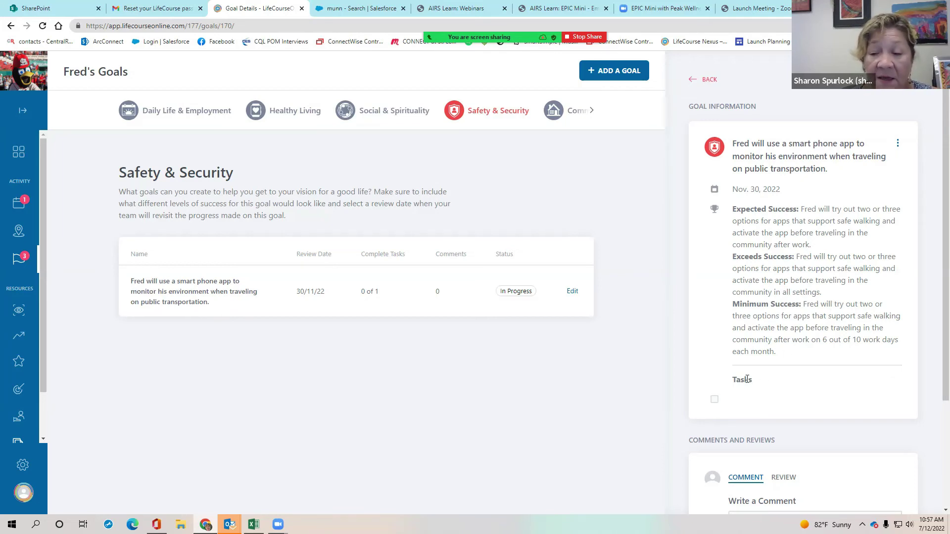
pyautogui.scroll(-1, 771, 379)
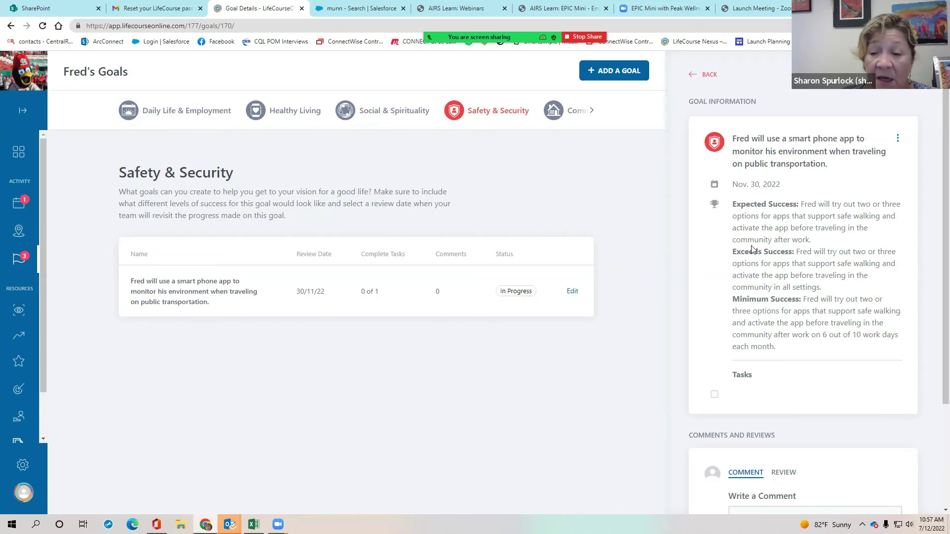
pyautogui.scroll(-2, 753, 251)
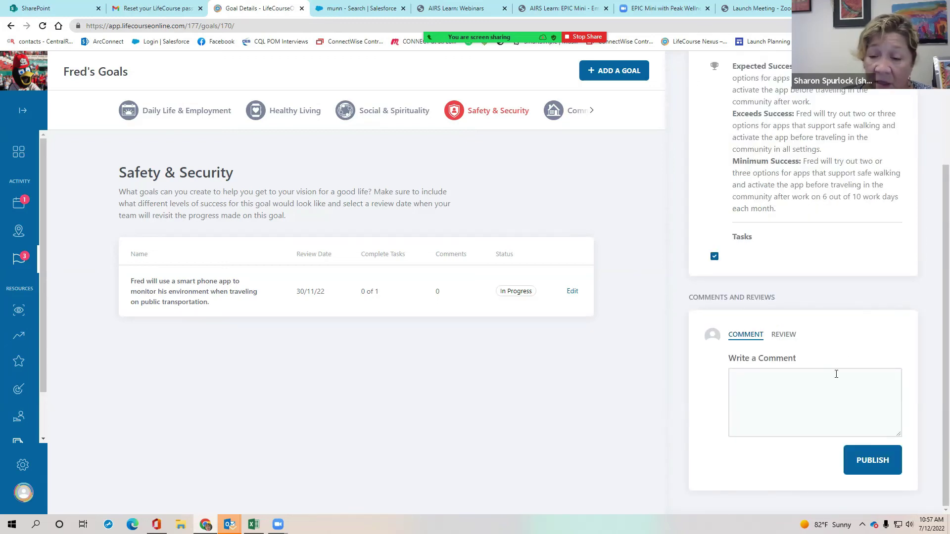
pyautogui.click(793, 393)
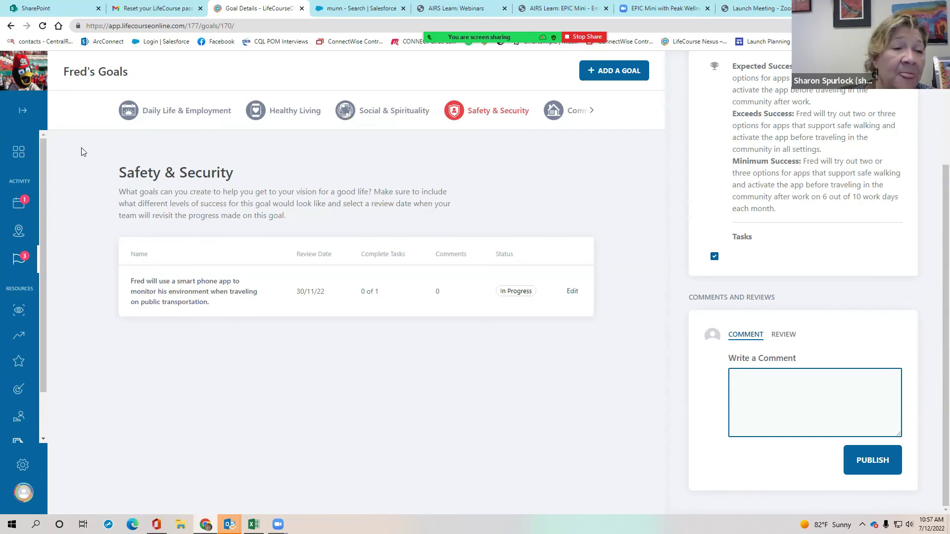
# Expand the sidebar and reveal Fred's positive qualities, values and how to support him
pyautogui.click(24, 113)
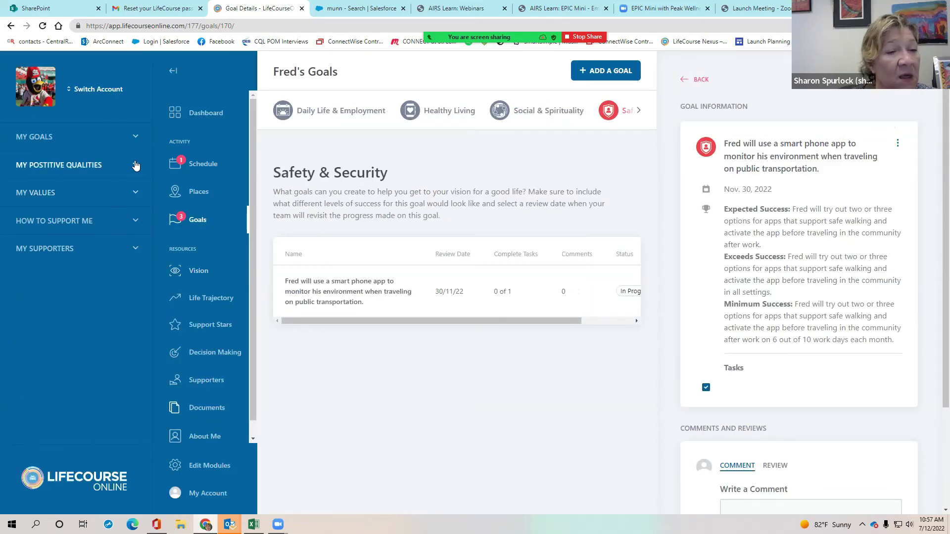
pyautogui.click(136, 166)
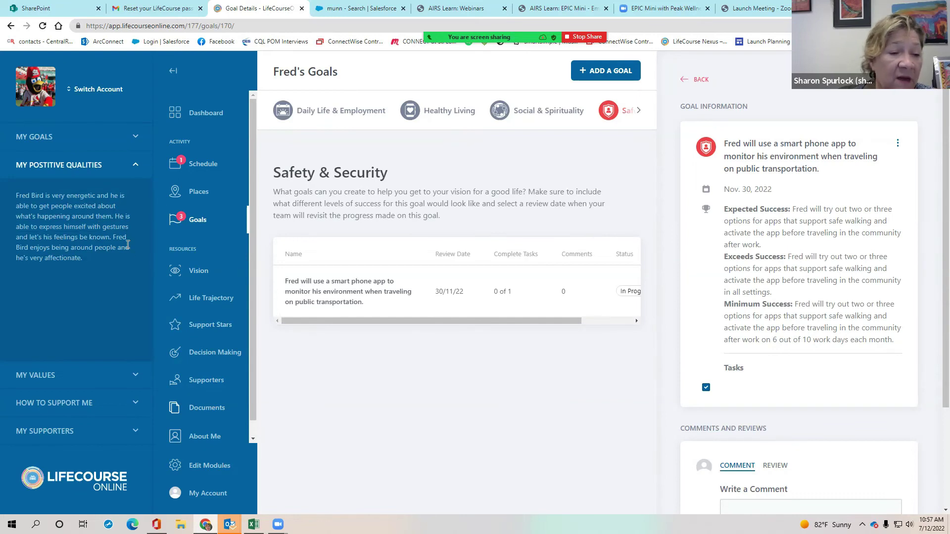
pyautogui.click(136, 377)
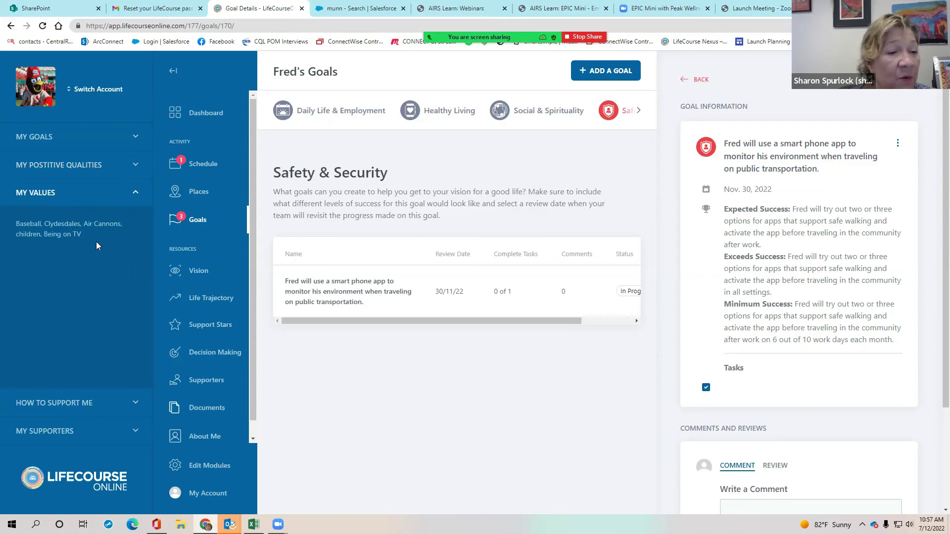
pyautogui.click(136, 404)
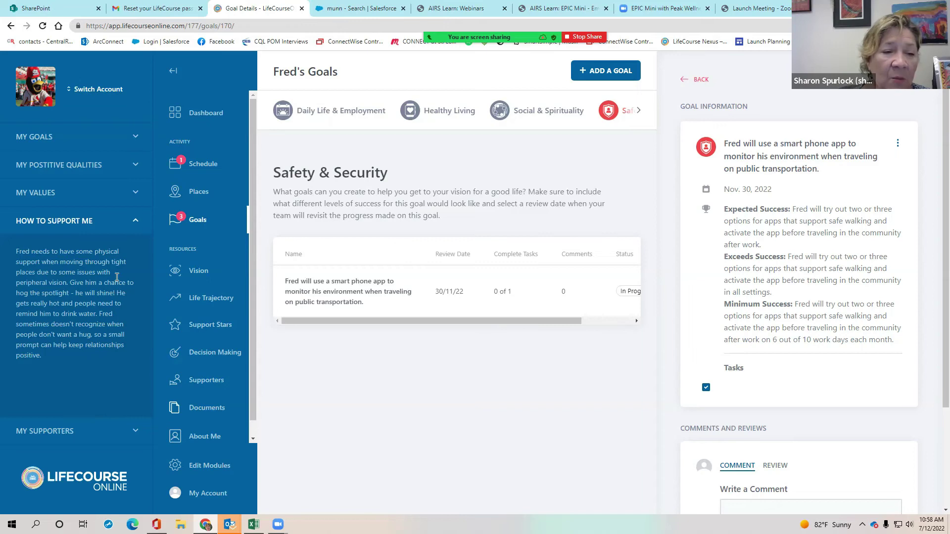
# Collapse the support needs, then show and hide Fred's supporters list
pyautogui.click(135, 224)
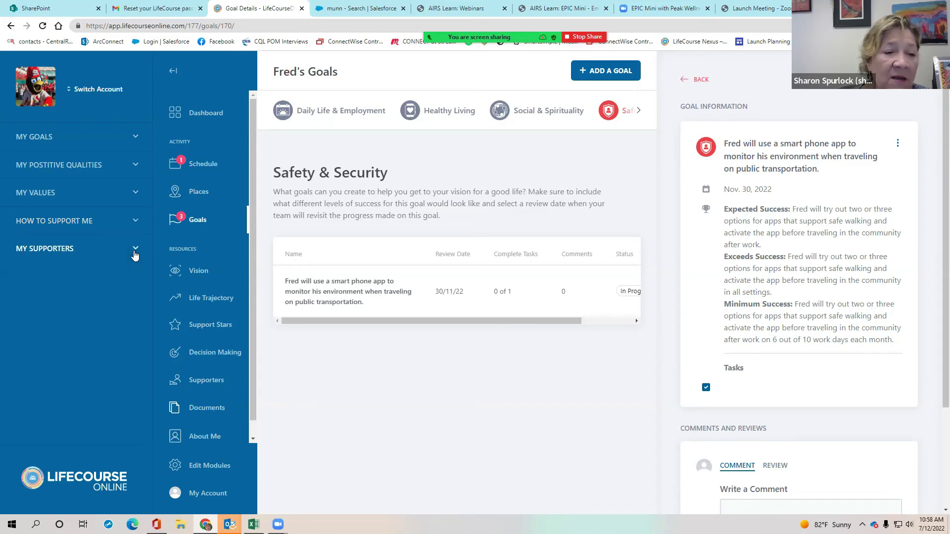
pyautogui.click(136, 252)
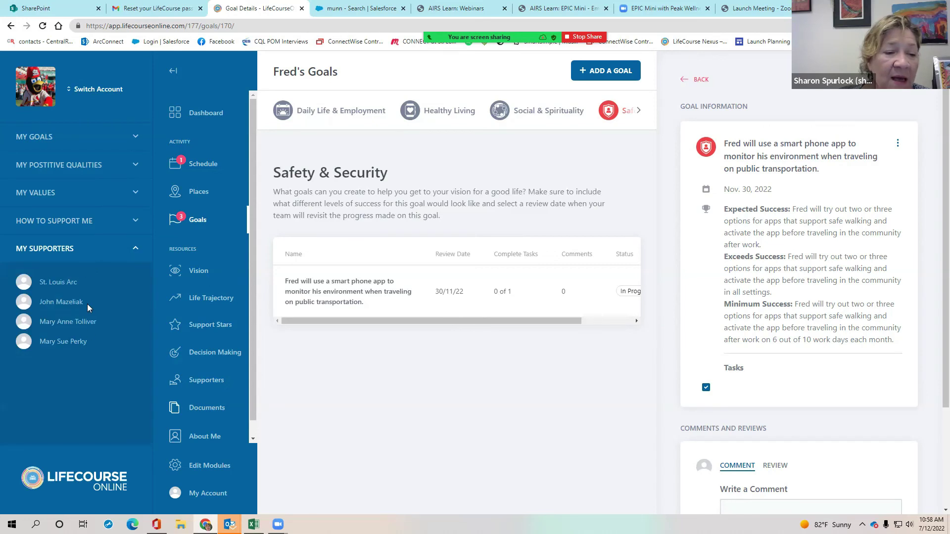
pyautogui.click(136, 251)
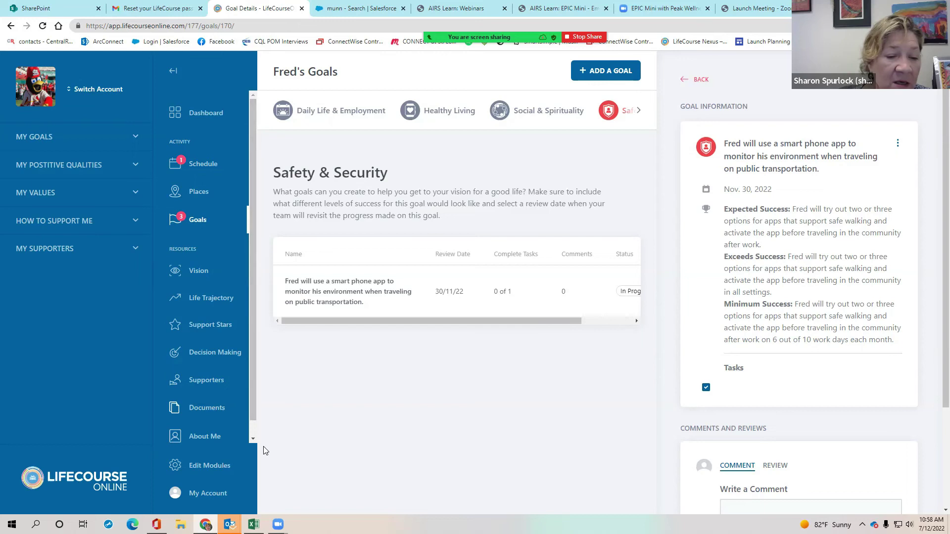
# Review Fred's Profile settings via Edit Modules, toggling School Age on and off
pyautogui.click(215, 469)
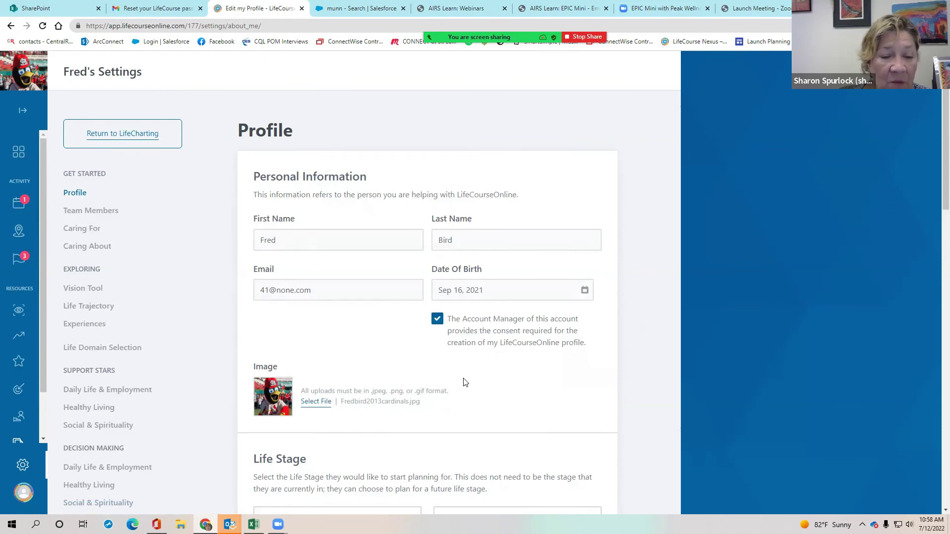
pyautogui.scroll(-2, 464, 383)
pyautogui.scroll(-1, 509, 405)
pyautogui.scroll(-1, 509, 405)
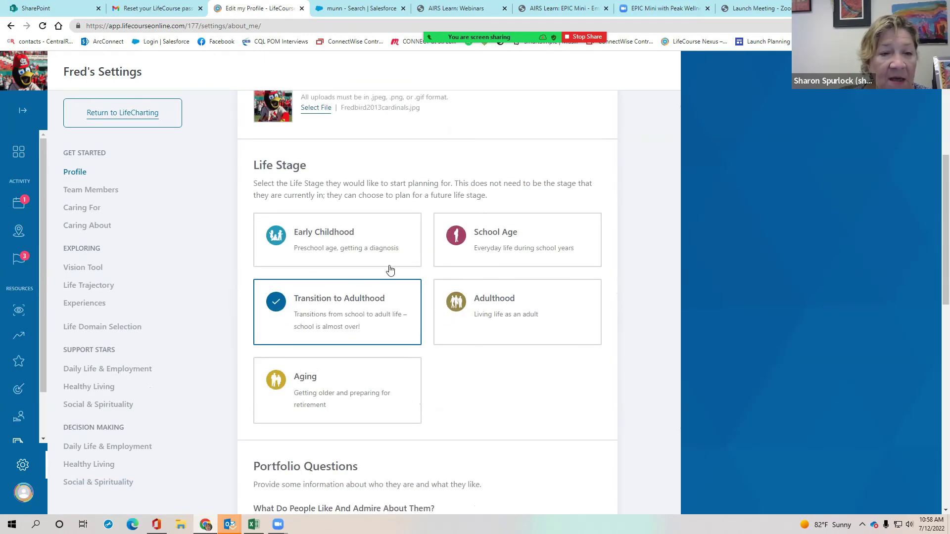
pyautogui.scroll(1, 393, 272)
pyautogui.scroll(3, 394, 272)
pyautogui.scroll(-2, 468, 326)
pyautogui.scroll(-2, 469, 325)
pyautogui.scroll(-1, 469, 324)
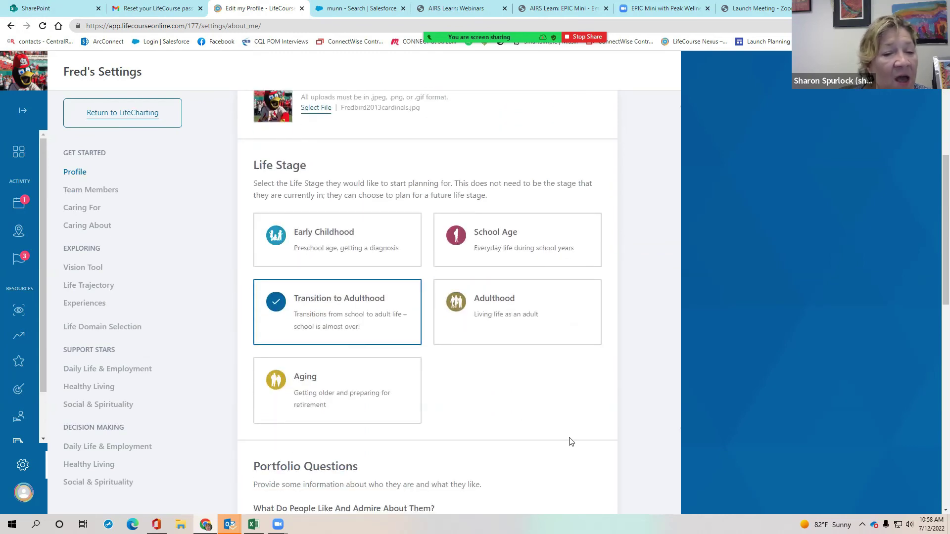
pyautogui.click(515, 261)
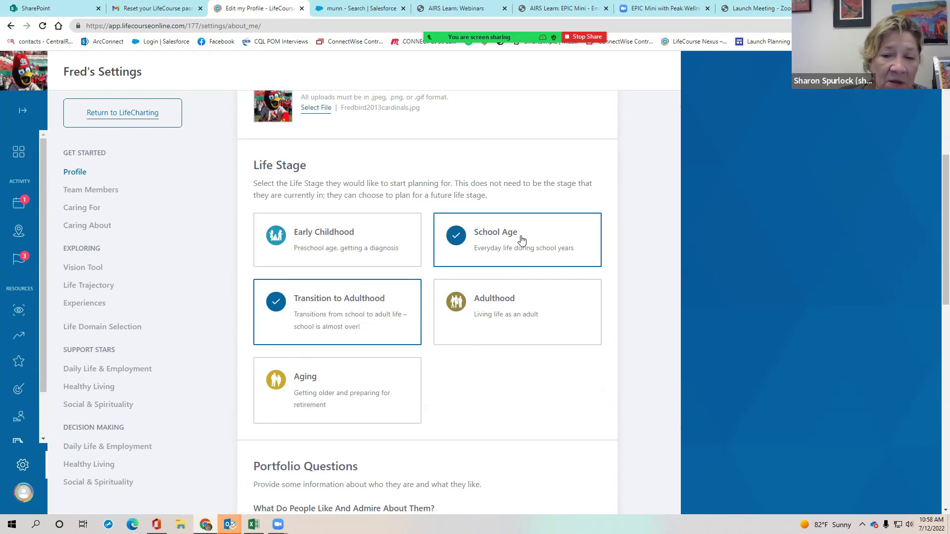
pyautogui.click(519, 240)
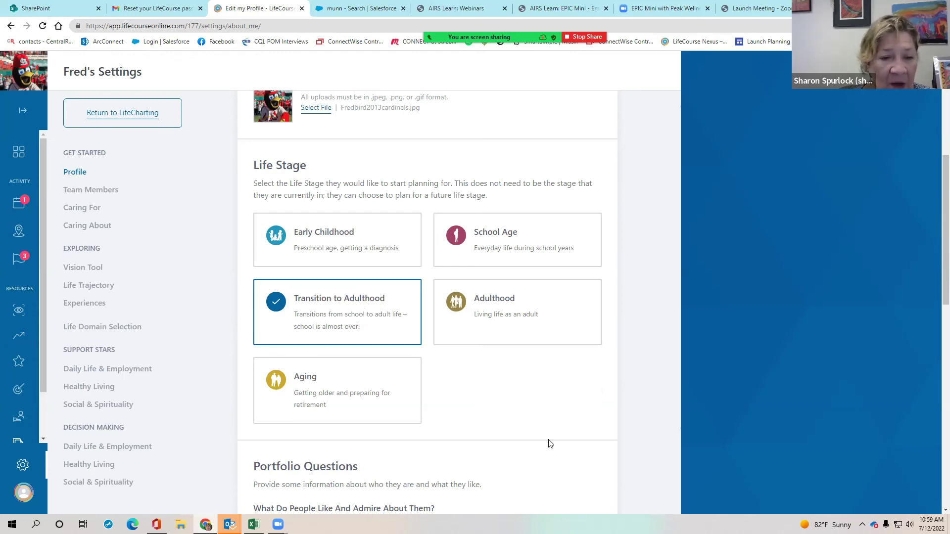
pyautogui.scroll(-3, 550, 438)
pyautogui.scroll(-1, 530, 365)
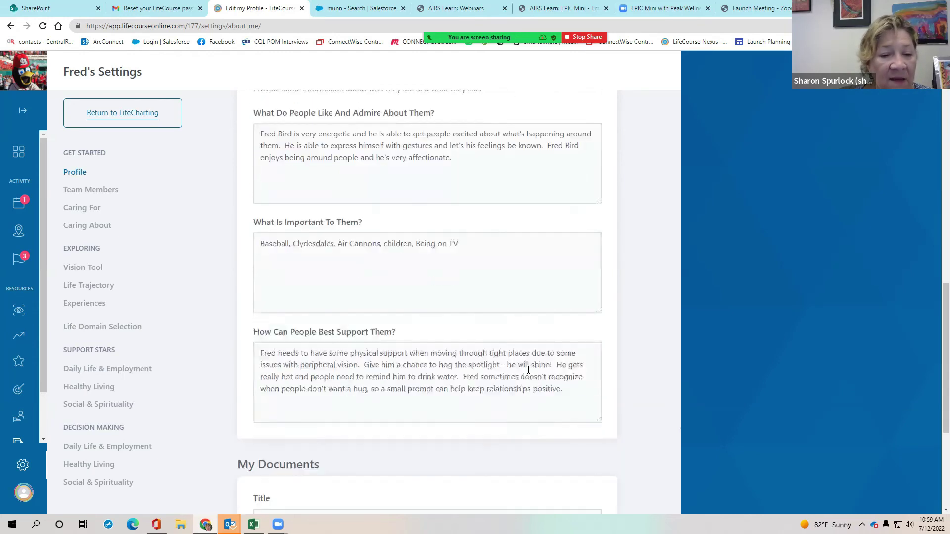
pyautogui.scroll(-3, 529, 364)
pyautogui.scroll(-2, 529, 370)
pyautogui.scroll(-1, 529, 369)
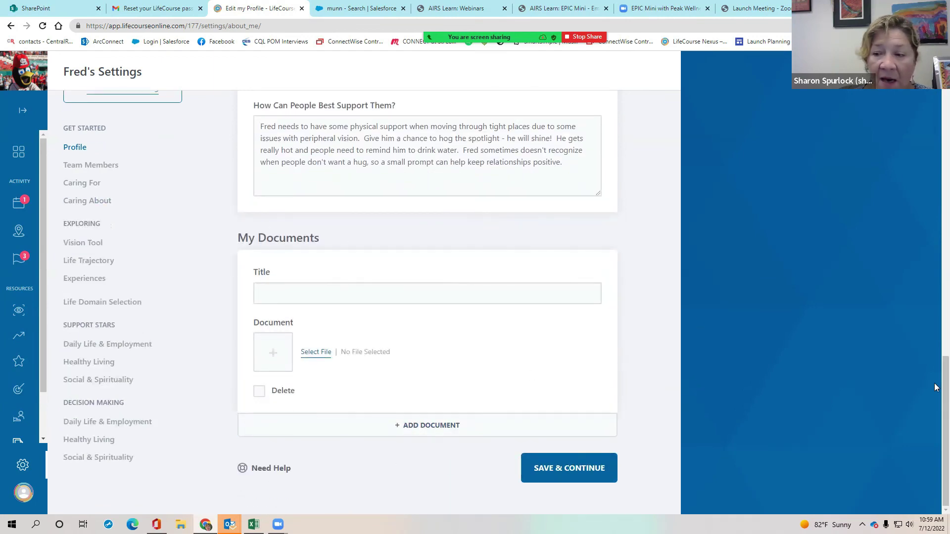
pyautogui.moveTo(946, 375); pyautogui.dragTo(946, 71)
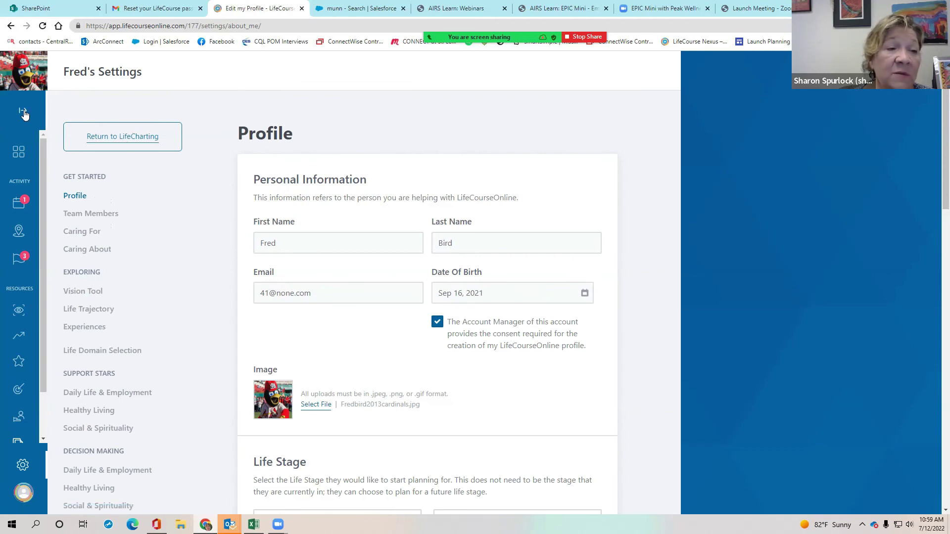
# Return to the Charting Session and skip ahead to Fred's Dashboard
pyautogui.click(112, 140)
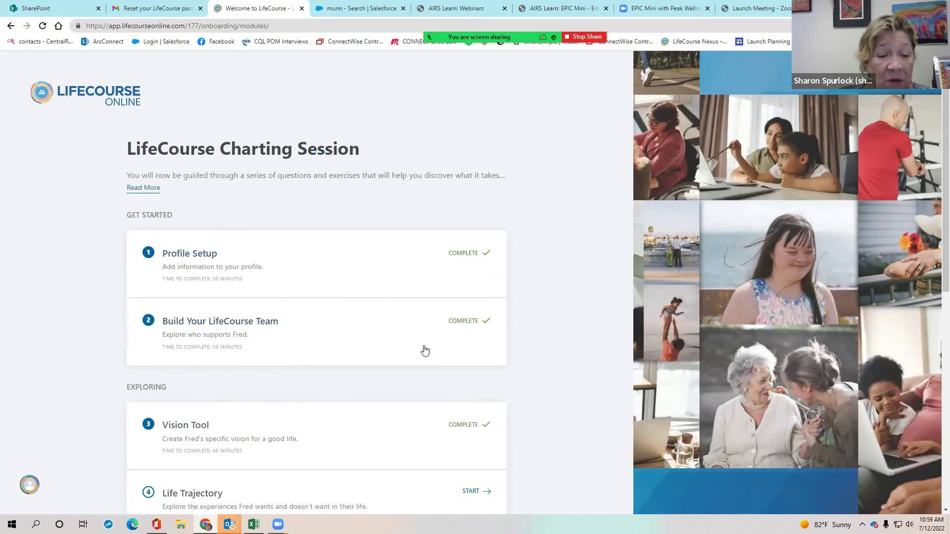
pyautogui.scroll(-3, 416, 338)
pyautogui.scroll(-1, 418, 339)
pyautogui.scroll(-2, 418, 339)
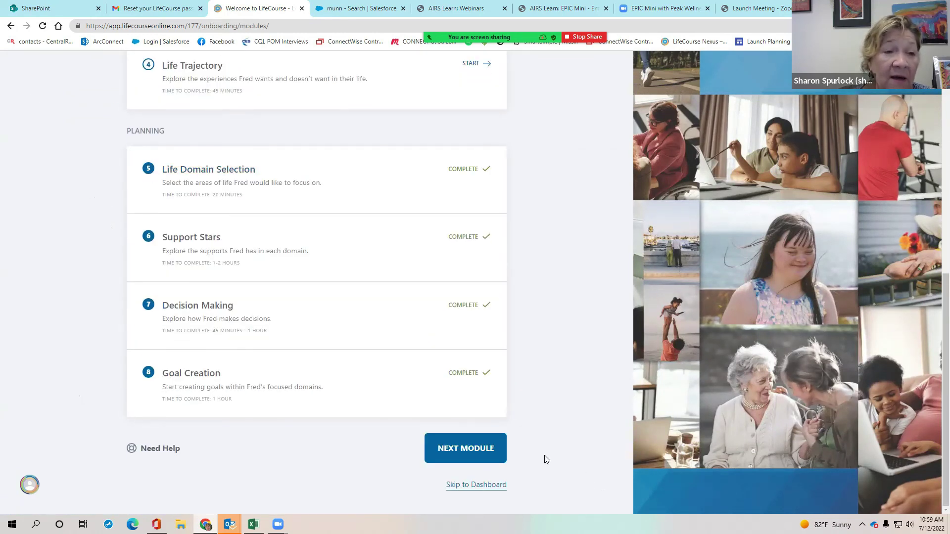
pyautogui.click(491, 488)
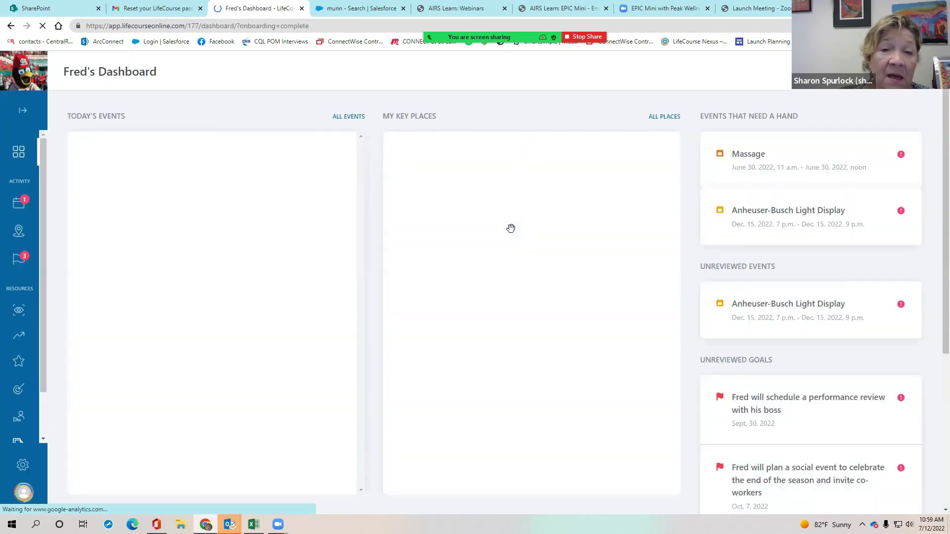